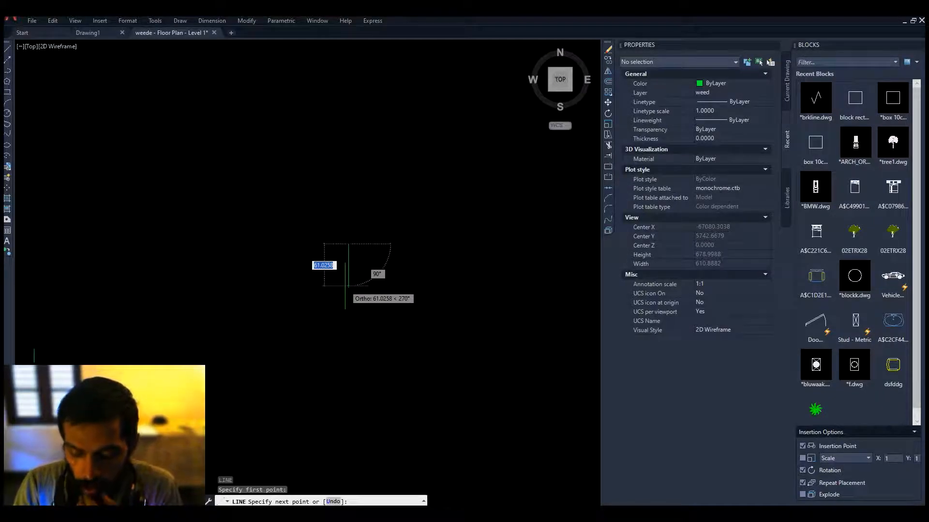
pyautogui.write('200')
pyautogui.press('Return')
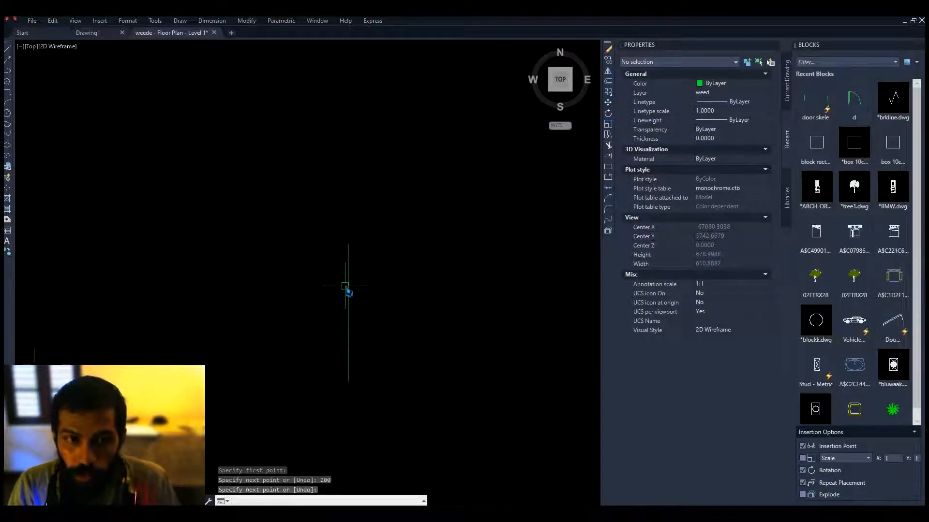
pyautogui.press('Escape')
pyautogui.click(384, 284)
pyautogui.click(285, 324)
pyautogui.press('Delete')
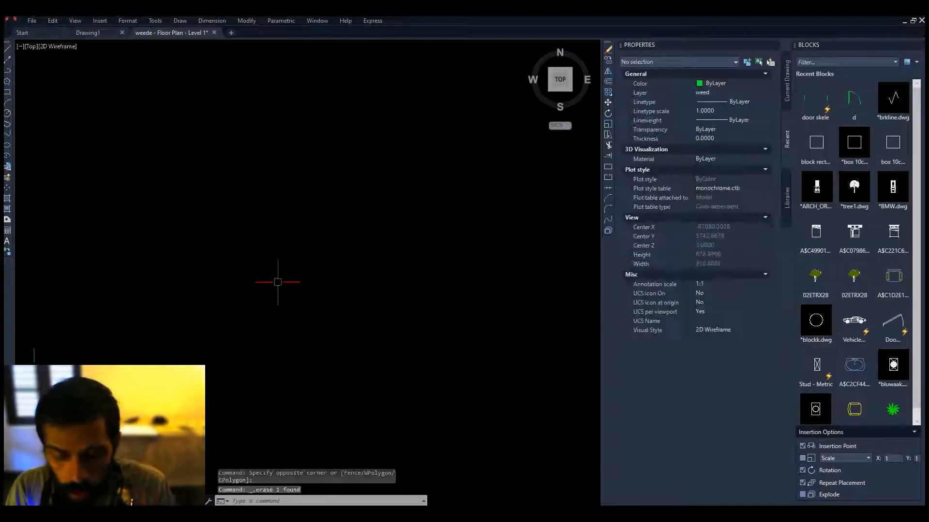
# Step: Draw a vertical line 20 units long, running downward from its start point, as the first door jamb line
pyautogui.write('l')
pyautogui.press('Return')
pyautogui.click(284, 218)
pyautogui.write('2')
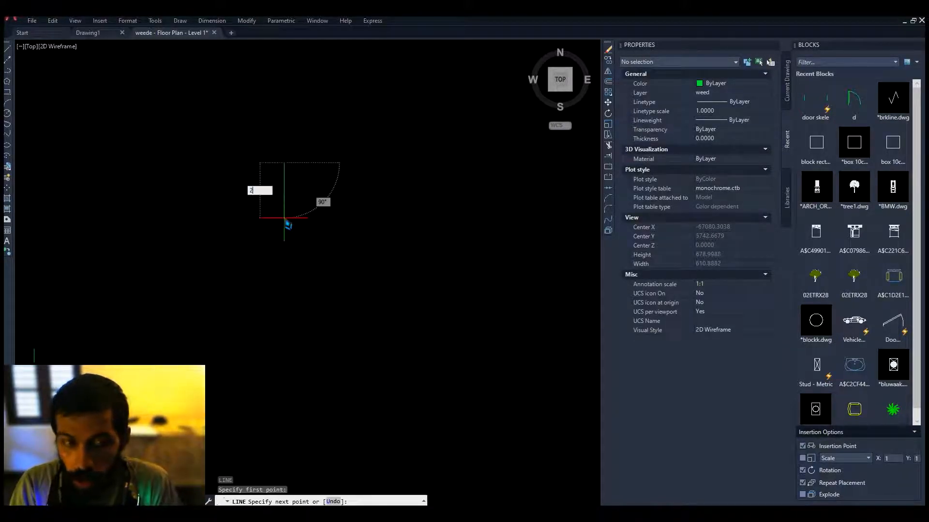
pyautogui.write('0')
pyautogui.press('Return')
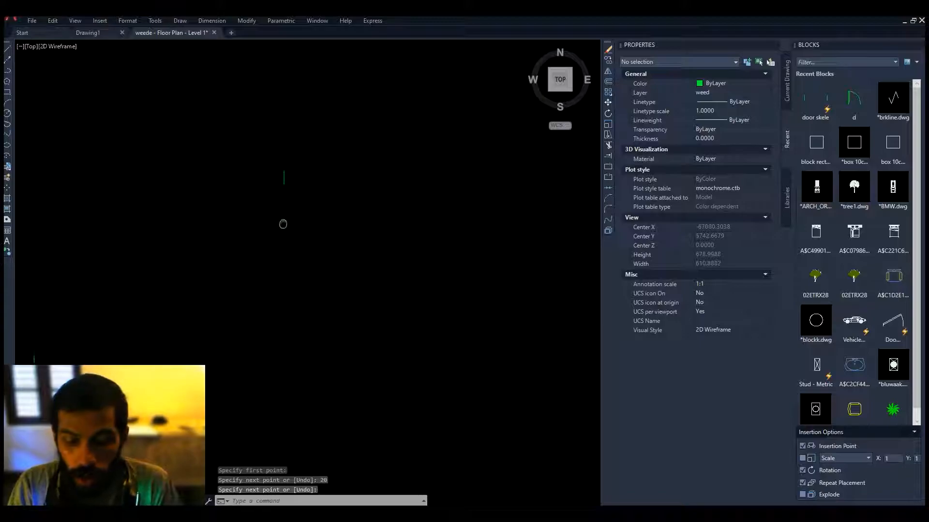
pyautogui.scroll(6, 310, 133)
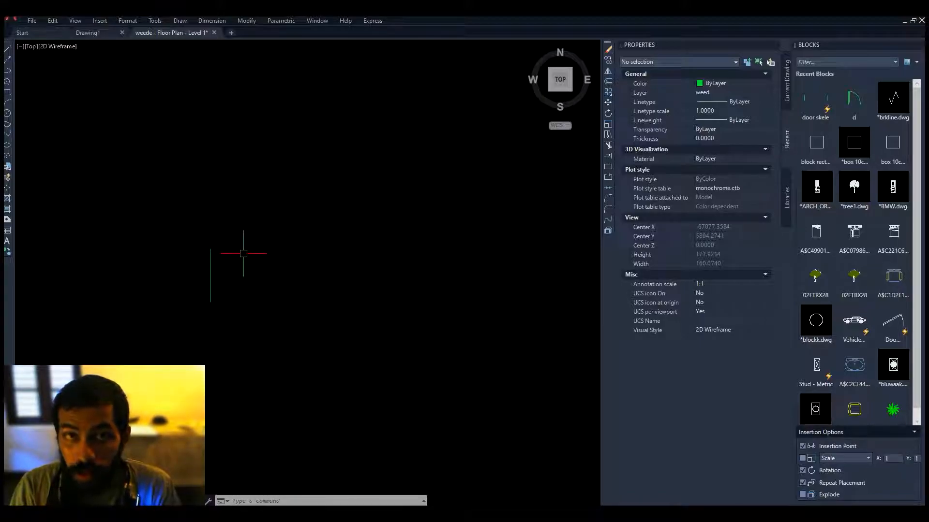
pyautogui.moveTo(237, 249); pyautogui.dragTo(193, 290)
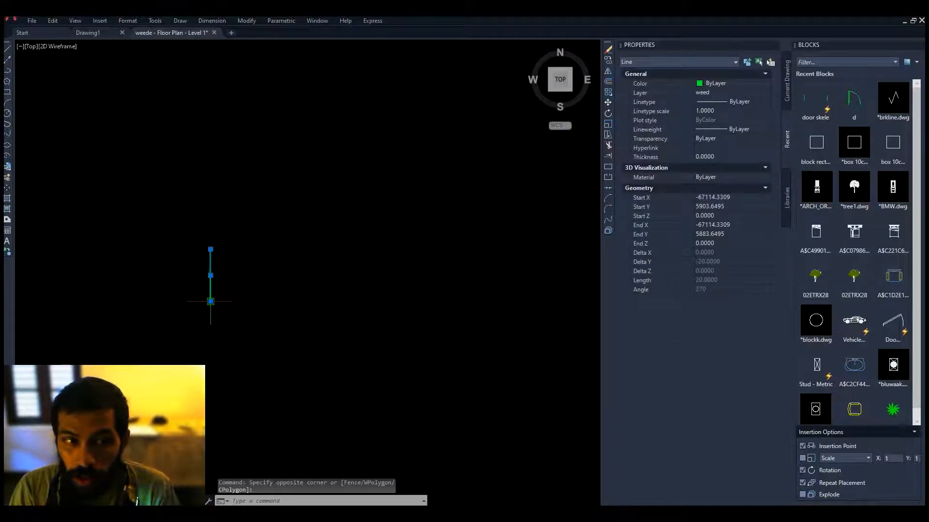
# Step: Offset the vertical line to the right to create the parallel line for the other side of the door opening
pyautogui.moveTo(270, 275)
pyautogui.mouseDown(button='middle')
pyautogui.moveTo(249, 295)
pyautogui.moveTo(262, 302)
pyautogui.moveTo(282, 293)
pyautogui.mouseUp(button='middle')
pyautogui.write('o')
pyautogui.press('Return')
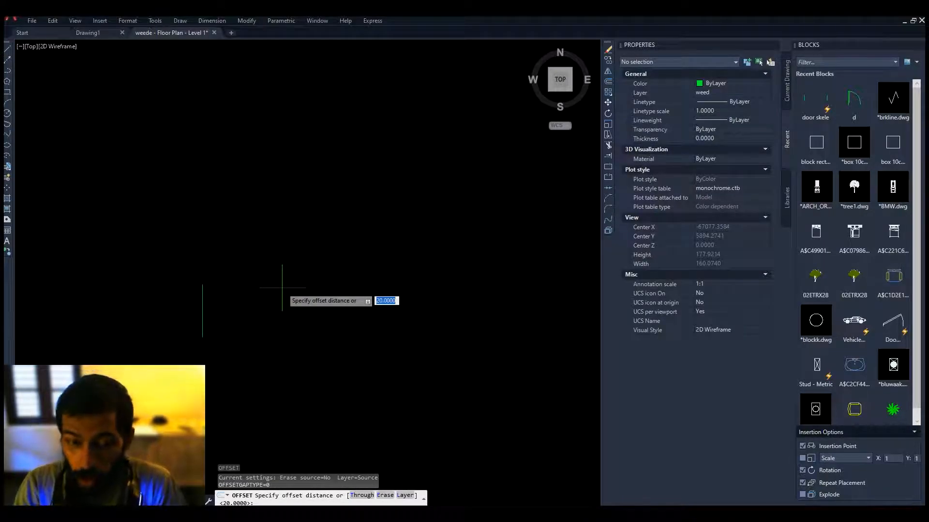
pyautogui.press('Return')
pyautogui.click(203, 310)
pyautogui.click(358, 312)
pyautogui.moveTo(413, 298)
pyautogui.mouseDown(button='middle')
pyautogui.moveTo(333, 327)
pyautogui.moveTo(322, 344)
pyautogui.mouseUp(button='middle')
pyautogui.press('Escape')
pyautogui.scroll(-2, 345, 321)
pyautogui.press('Escape')
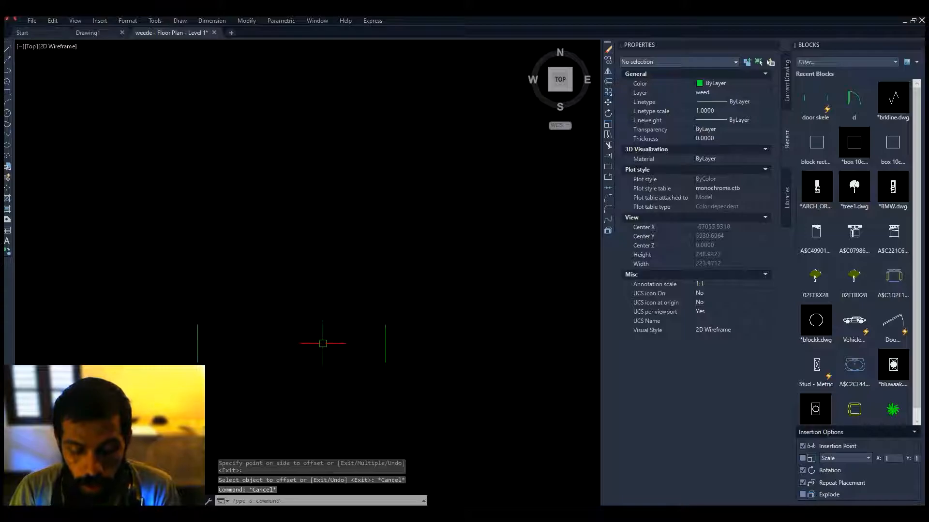
pyautogui.click(178, 22)
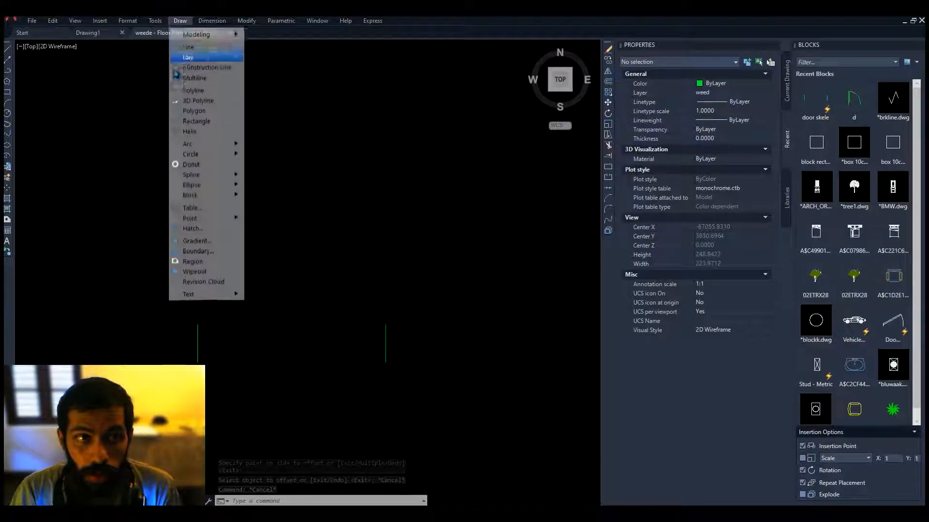
pyautogui.moveTo(236, 141)
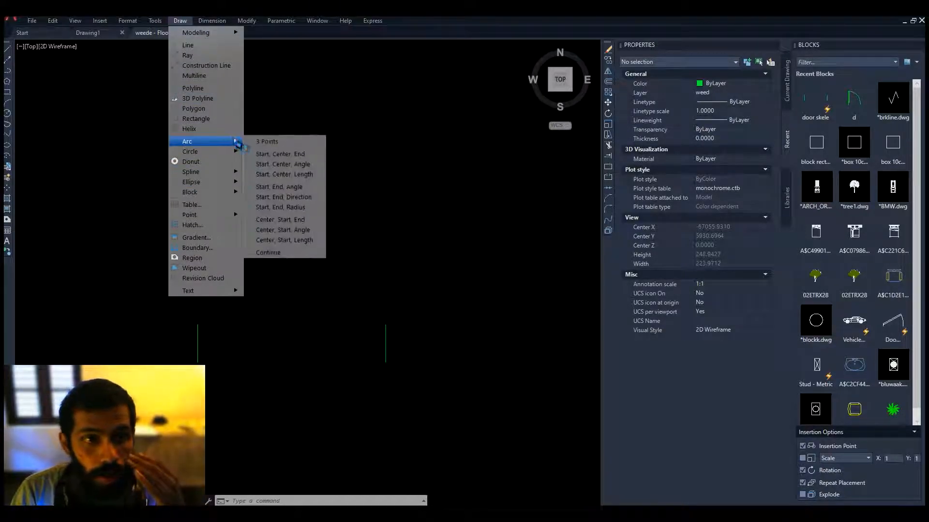
pyautogui.click(290, 153)
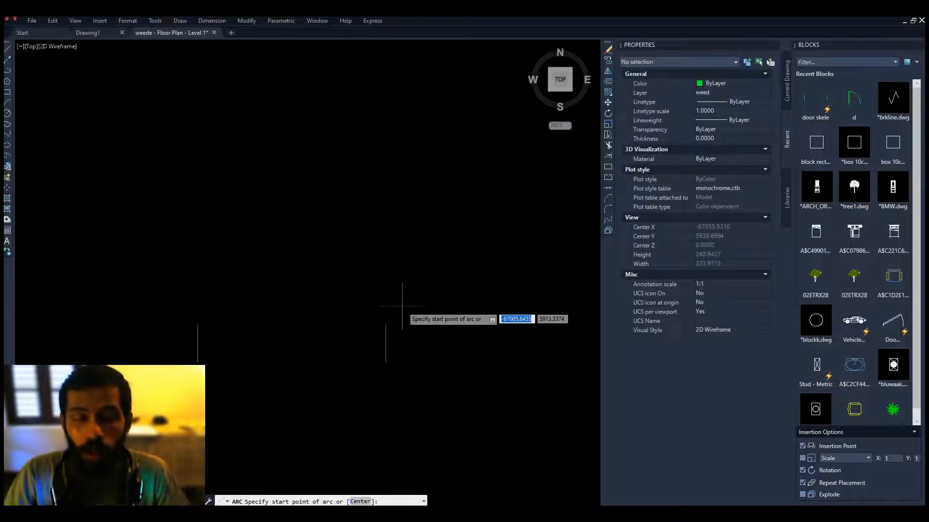
pyautogui.press('Escape')
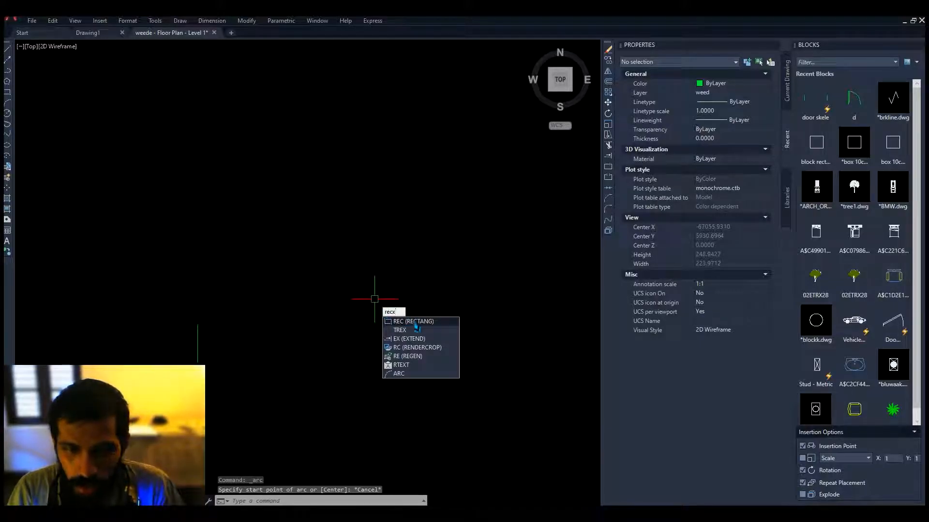
# Step: Draw a 5 by 5 square starting at the upper end of the left vertical line, on its inner side
pyautogui.click(415, 323)
pyautogui.scroll(3, 252, 343)
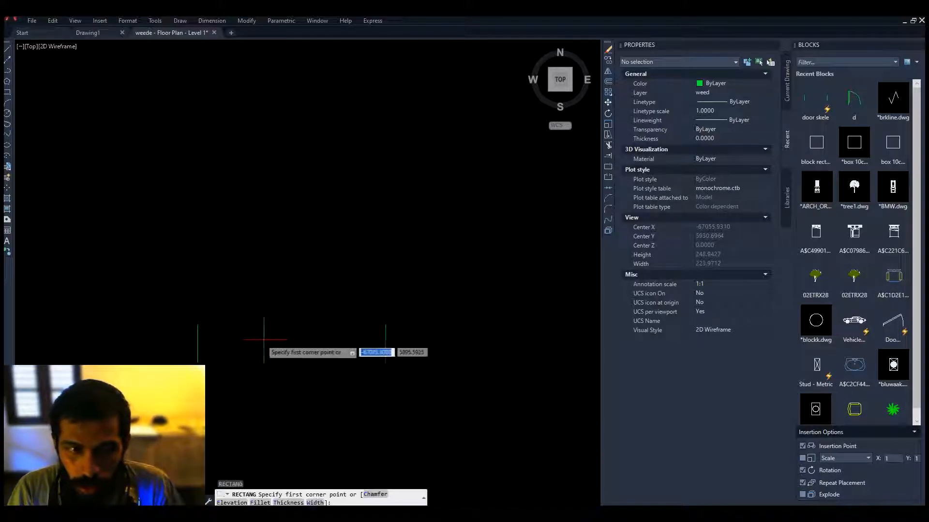
pyautogui.click(163, 316)
pyautogui.write('5')
pyautogui.press('Tab')
pyautogui.write('5')
pyautogui.press('Return')
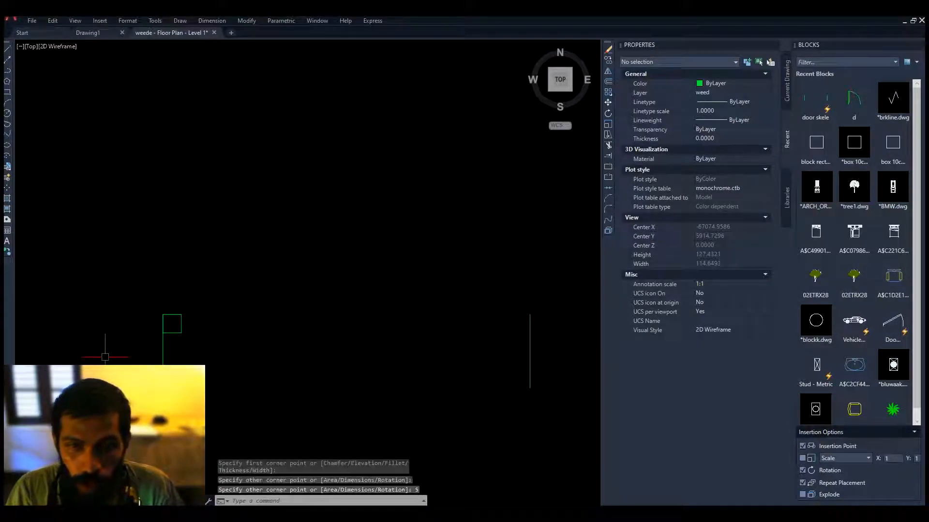
# Step: Copy the small square to the inner side of the right vertical line, flush with its upper end
pyautogui.click(222, 298)
pyautogui.click(166, 338)
pyautogui.write('c')
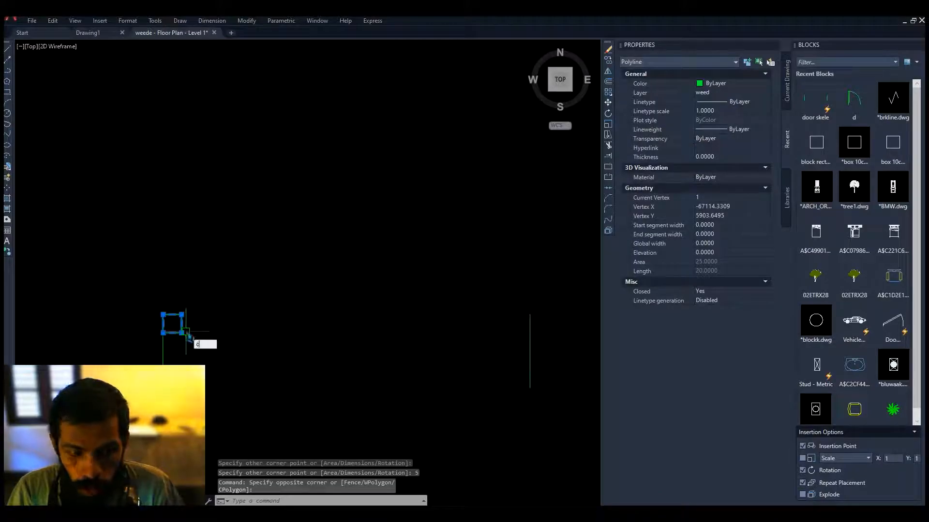
pyautogui.write('o')
pyautogui.press('Return')
pyautogui.click(182, 333)
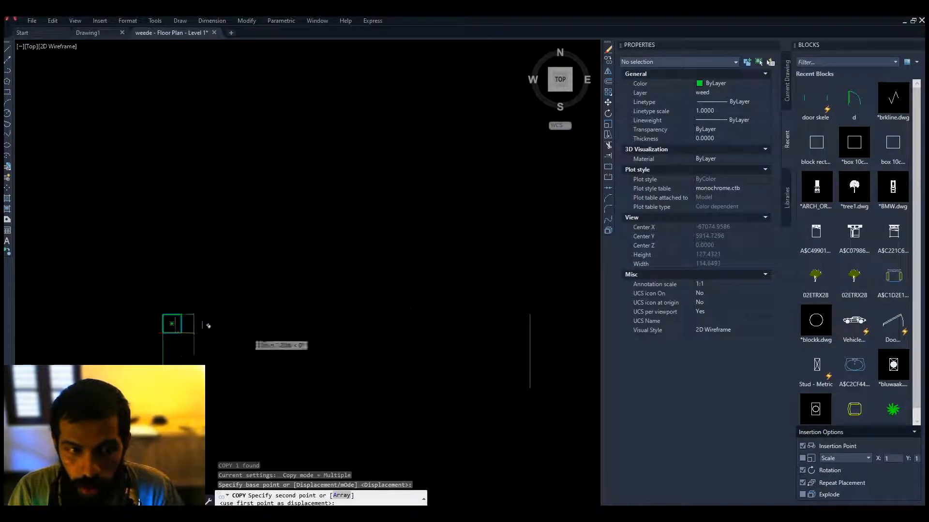
pyautogui.click(530, 332)
pyautogui.press('Return')
pyautogui.press('Escape')
pyautogui.press('Escape')
# Step: Draw the quarter-circle door swing with a Start, Center, End arc, from the right line's upper end, centered on the left line's upper end
pyautogui.hotkey('alt', 'd')
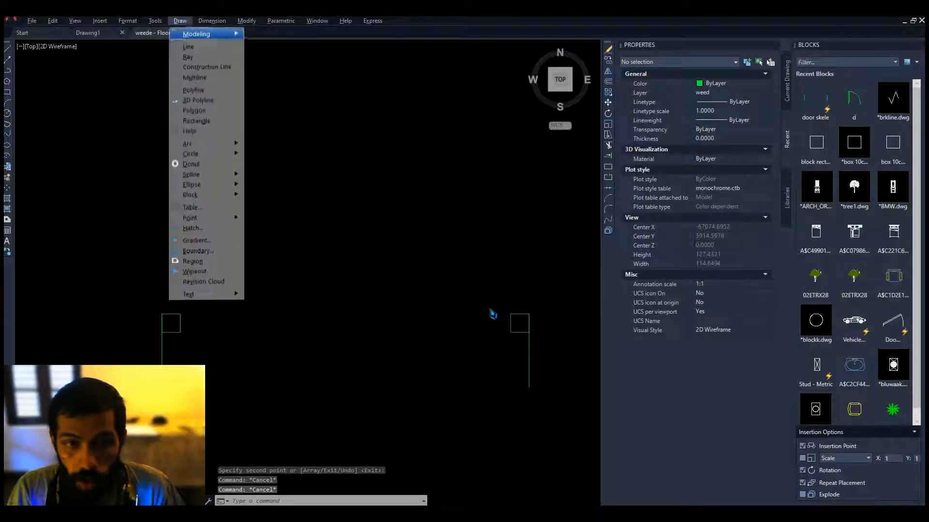
pyautogui.moveTo(233, 144)
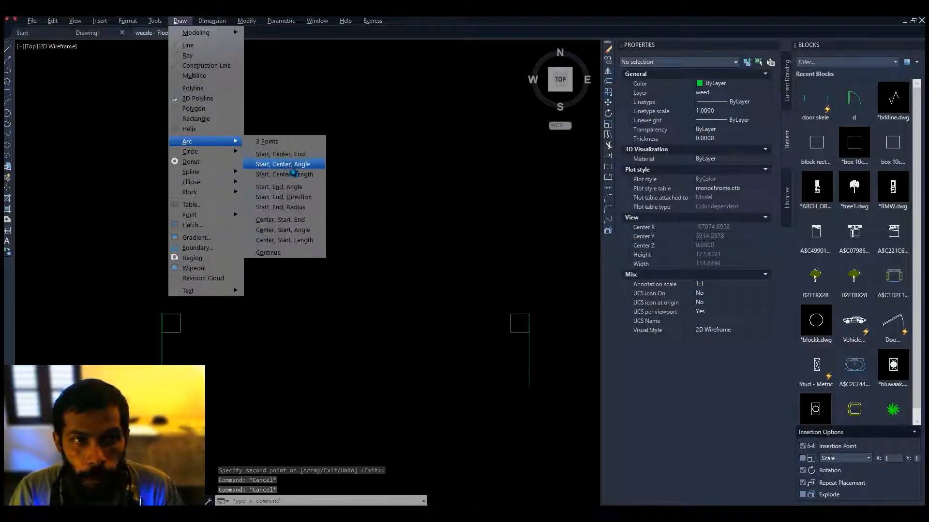
pyautogui.click(278, 152)
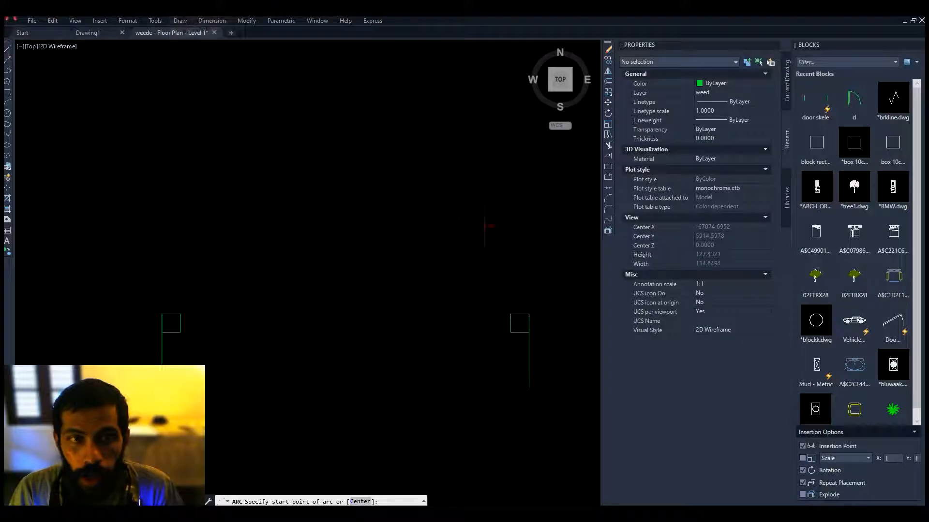
pyautogui.click(520, 323)
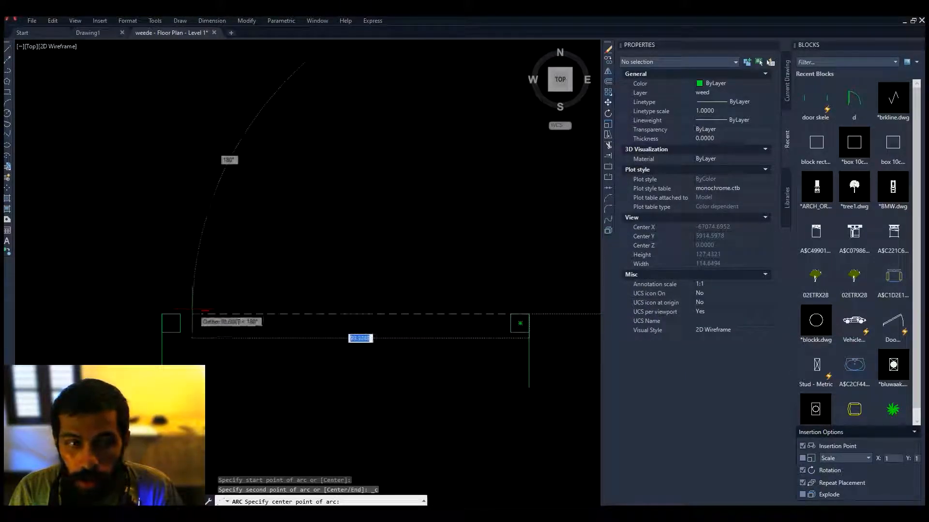
pyautogui.click(162, 314)
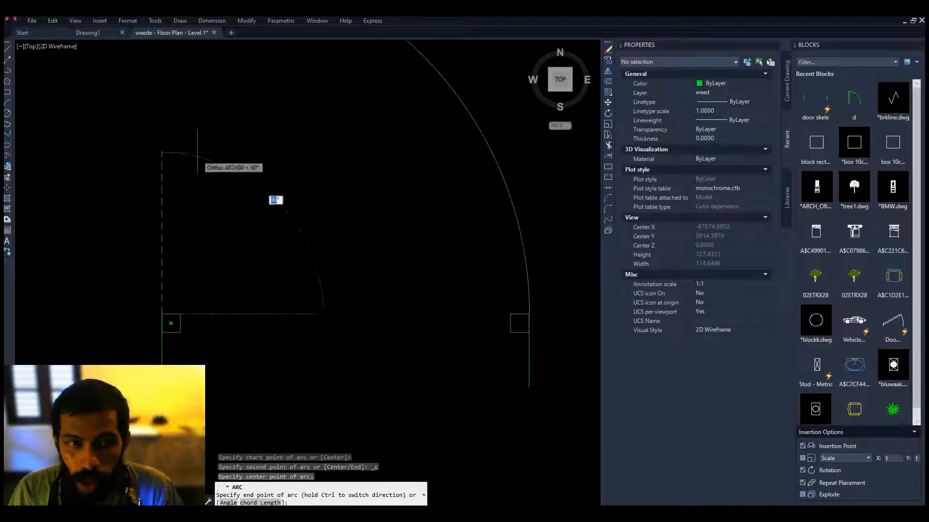
pyautogui.scroll(-3, 275, 258)
pyautogui.moveTo(292, 249); pyautogui.dragTo(293, 253, button='middle')
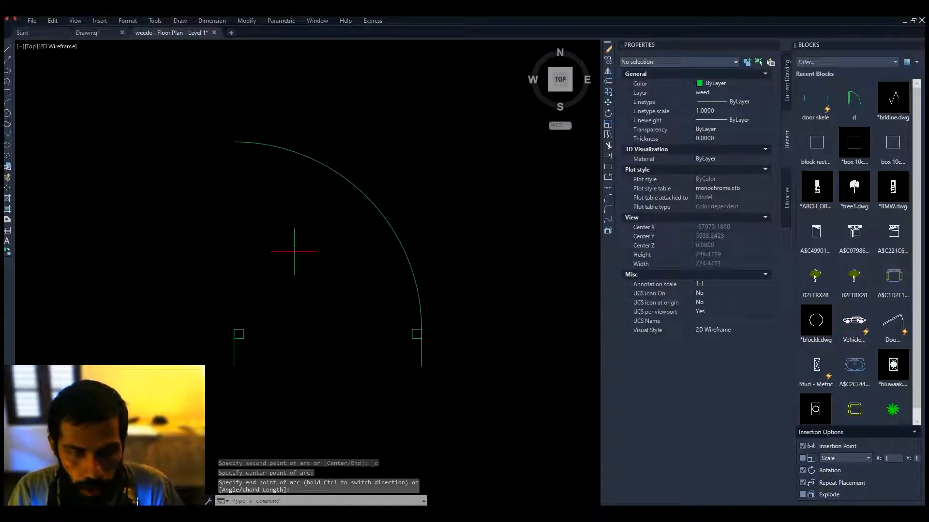
# Step: Draw the door leaf as a 5 by 100 rectangle rising from the outer upper corner of the left square
pyautogui.write('rec')
pyautogui.press('Return')
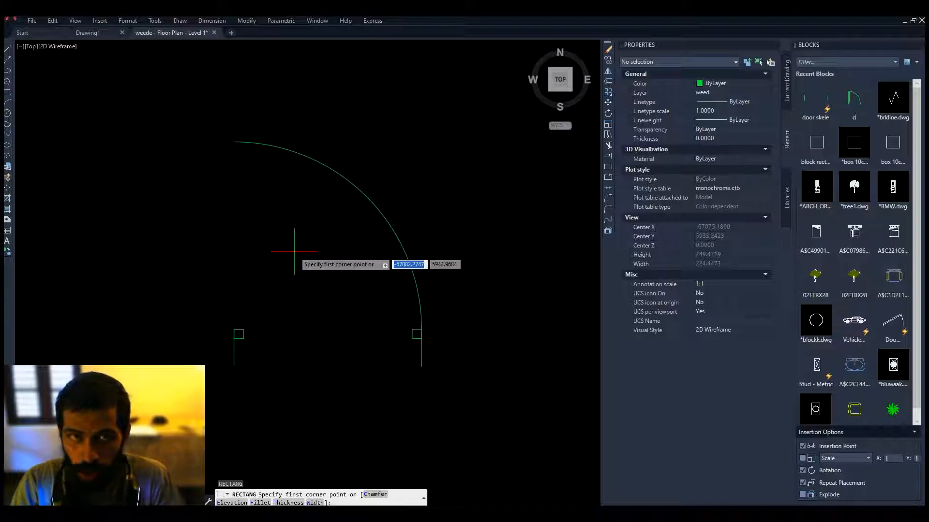
pyautogui.click(234, 329)
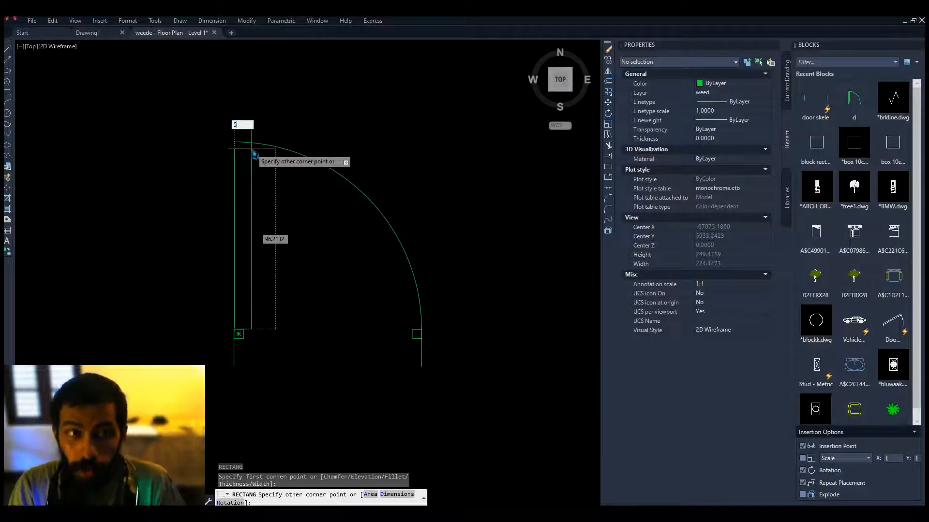
pyautogui.press('Tab')
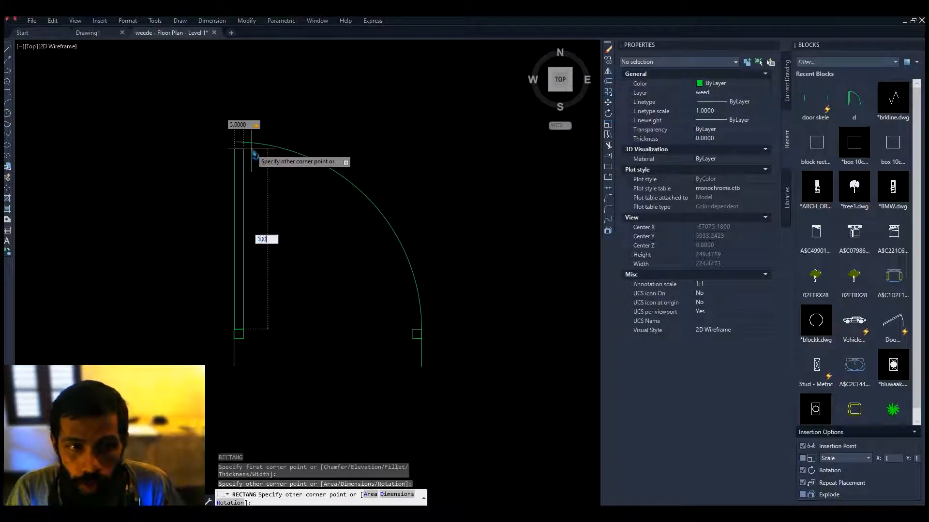
pyautogui.press('Return')
pyautogui.moveTo(320, 166); pyautogui.dragTo(371, 161, button='middle')
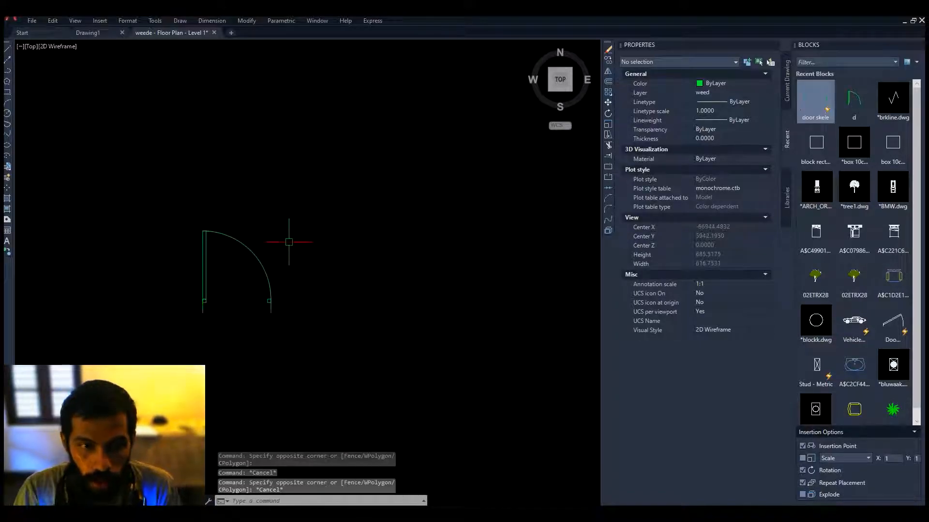
# Step: Convert the whole door drawing into a block named dt1, with its base point at the lower end of the left line
pyautogui.moveTo(289, 243); pyautogui.dragTo(301, 261, button='middle')
pyautogui.click(316, 230)
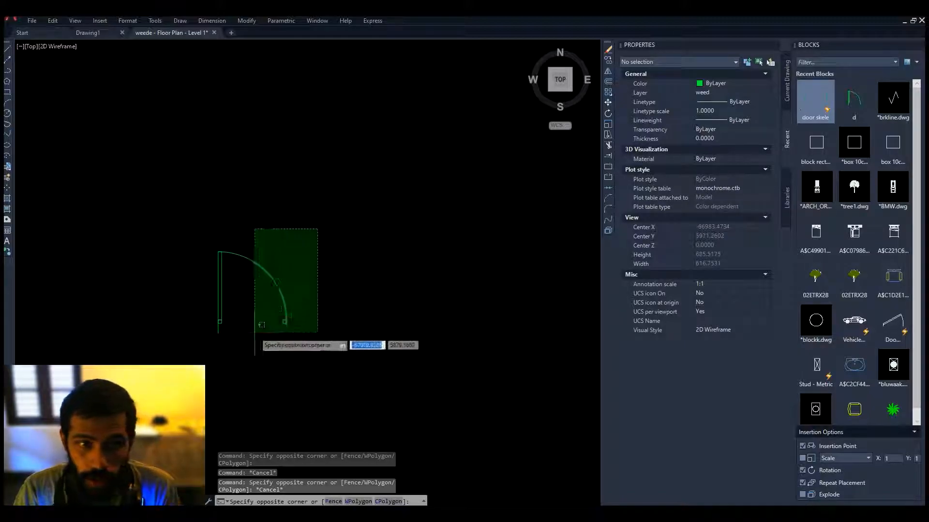
pyautogui.click(183, 372)
pyautogui.write('b')
pyautogui.press('Return')
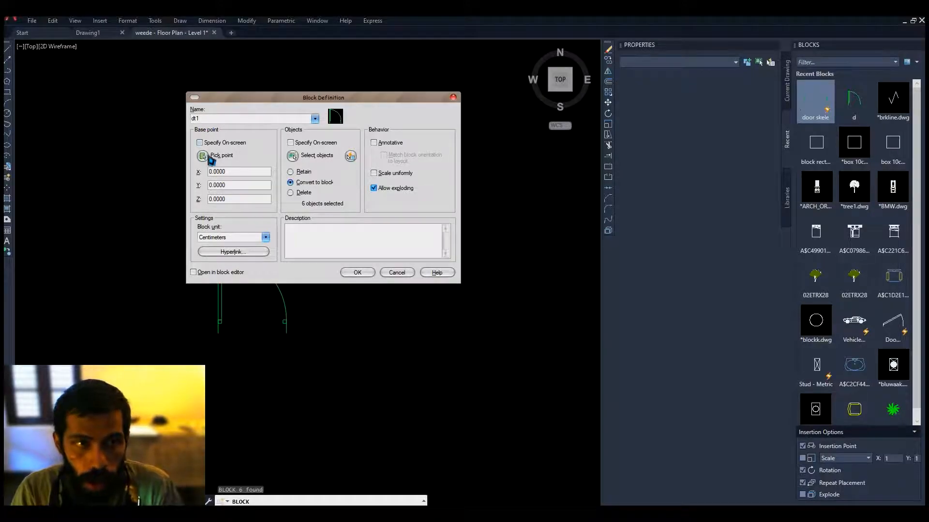
pyautogui.click(209, 158)
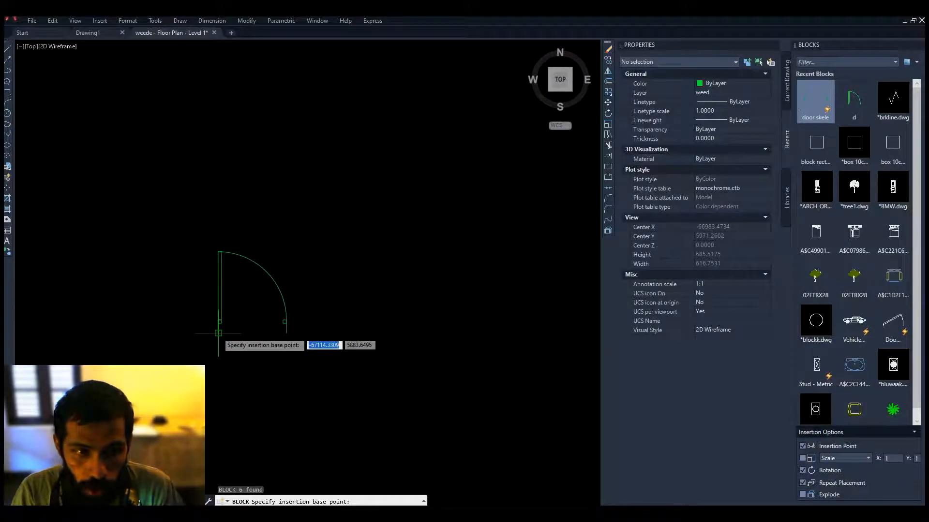
pyautogui.click(219, 333)
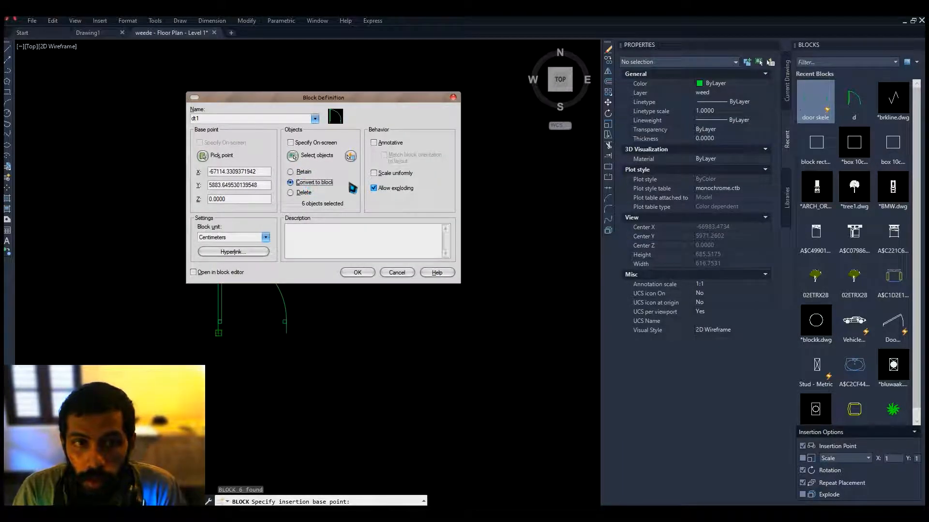
pyautogui.click(358, 273)
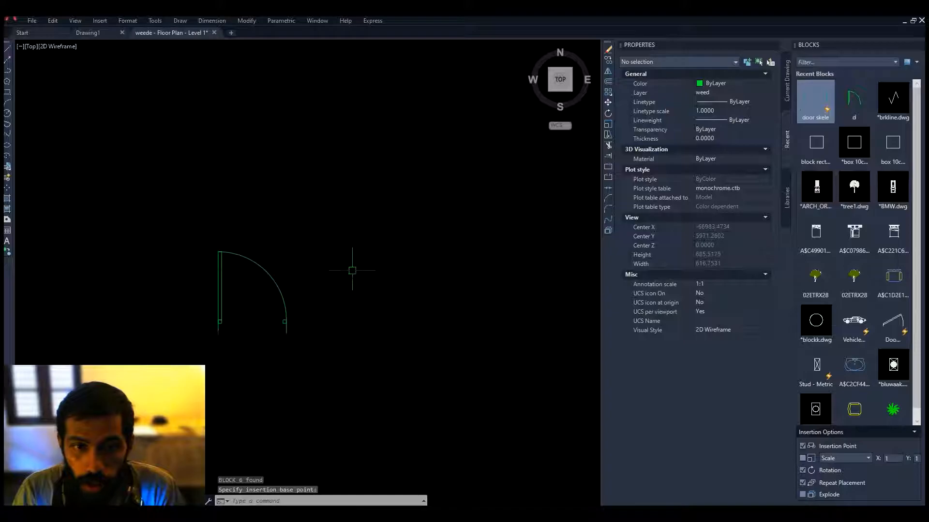
# Step: Draw a stepped polyline starting just below the door: 300 to the right, 400 up, and 600 to the right
pyautogui.moveTo(252, 283); pyautogui.dragTo(219, 295, button='middle')
pyautogui.press('Return')
pyautogui.moveTo(300, 294); pyautogui.dragTo(230, 280)
pyautogui.press('Escape')
pyautogui.press('Escape')
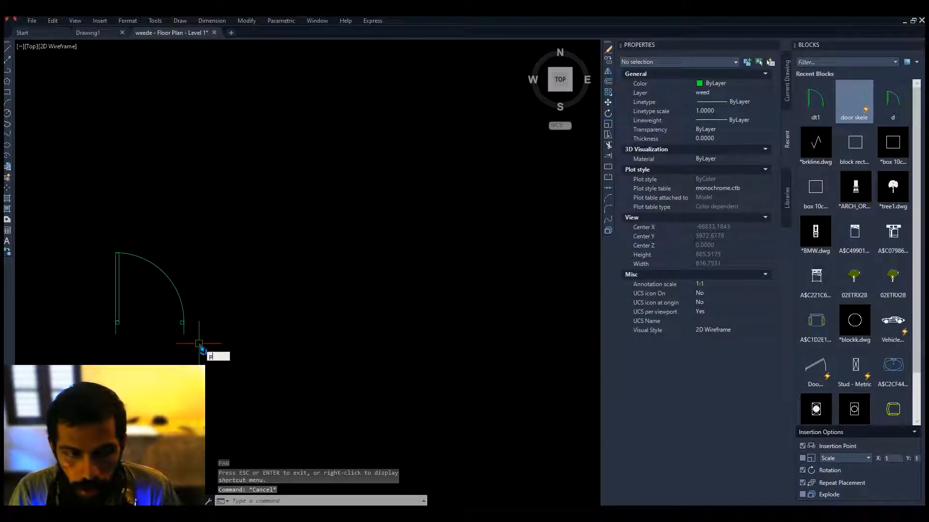
pyautogui.write('pl')
pyautogui.press('Return')
pyautogui.click(149, 362)
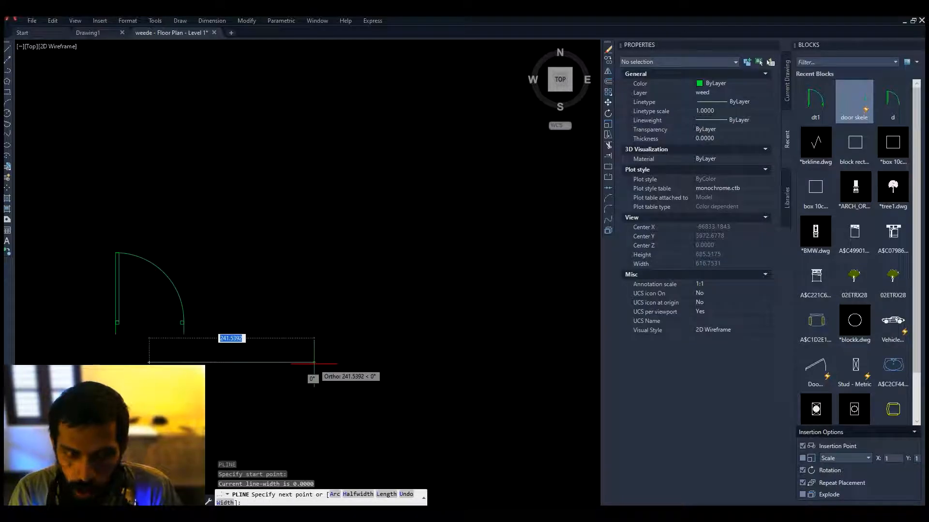
pyautogui.write('300')
pyautogui.press('Return')
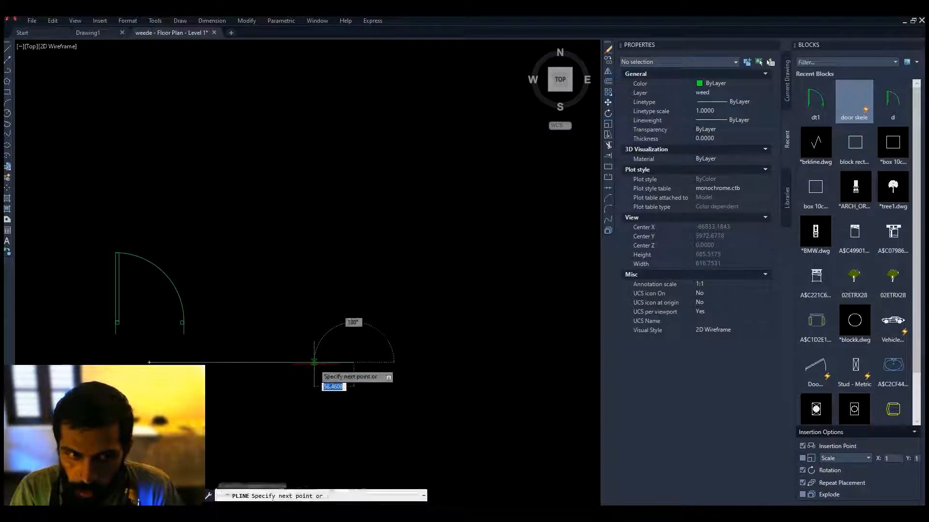
pyautogui.write('4')
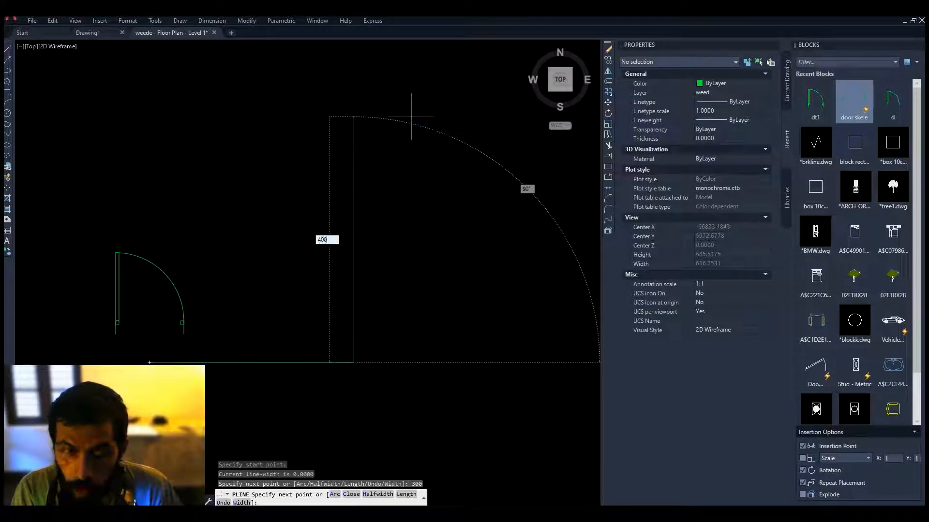
pyautogui.write('00')
pyautogui.press('Return')
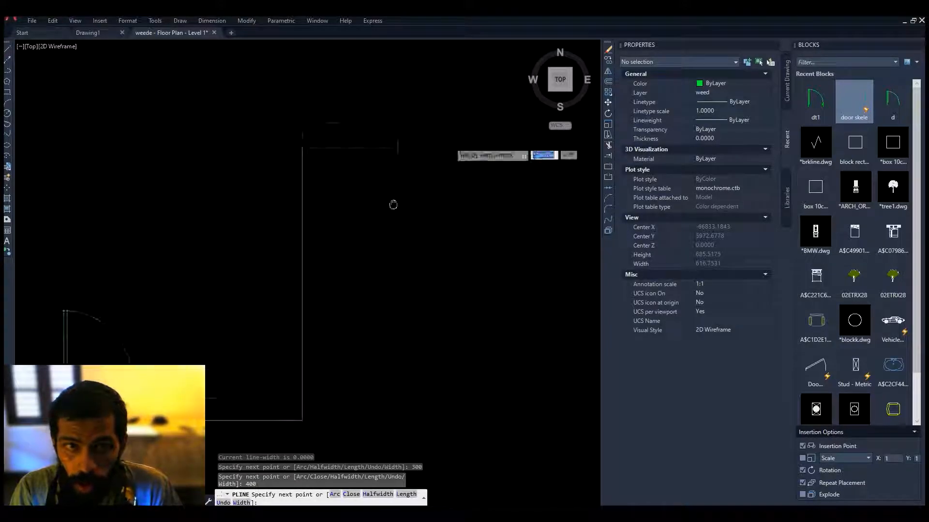
pyautogui.write('600')
pyautogui.press('Return')
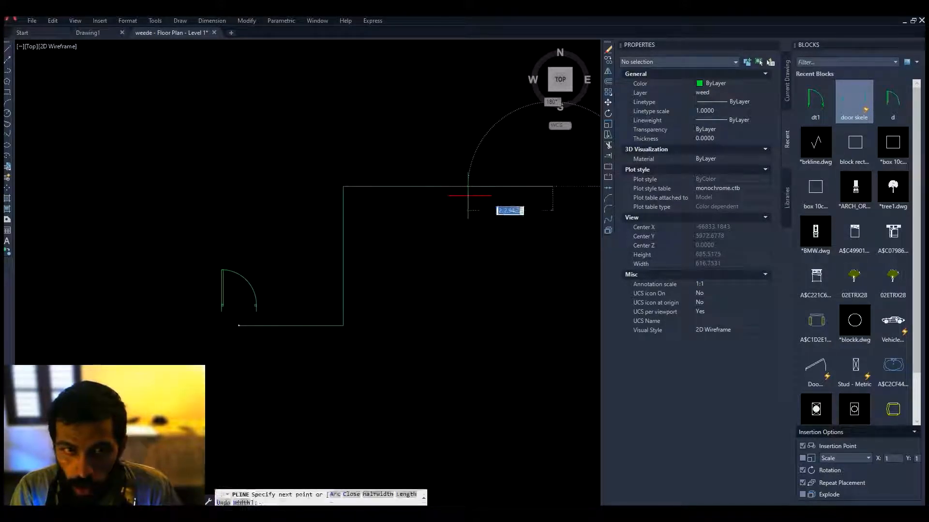
pyautogui.press('Return')
# Step: Offset the stepped polyline by 20 toward its lower-right side to form a double-line wall
pyautogui.write('o')
pyautogui.press('Return')
pyautogui.write('20')
pyautogui.press('Return')
pyautogui.click(339, 253)
pyautogui.click(415, 300)
pyautogui.moveTo(416, 301); pyautogui.dragTo(405, 310, button='middle')
pyautogui.press('Escape')
# Step: Delete the original door beside the wall
pyautogui.click(270, 284)
pyautogui.click(173, 300)
pyautogui.press('Delete')
pyautogui.click(822, 105)
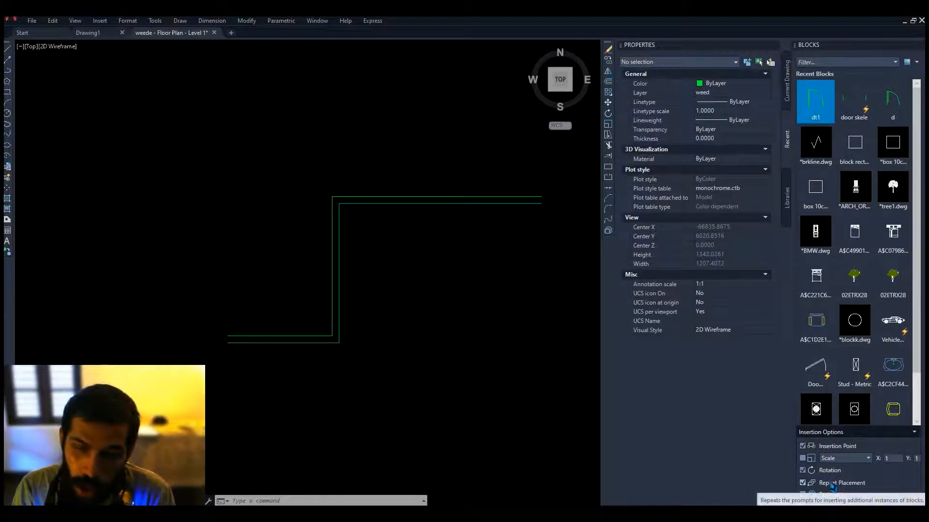
pyautogui.click(816, 102)
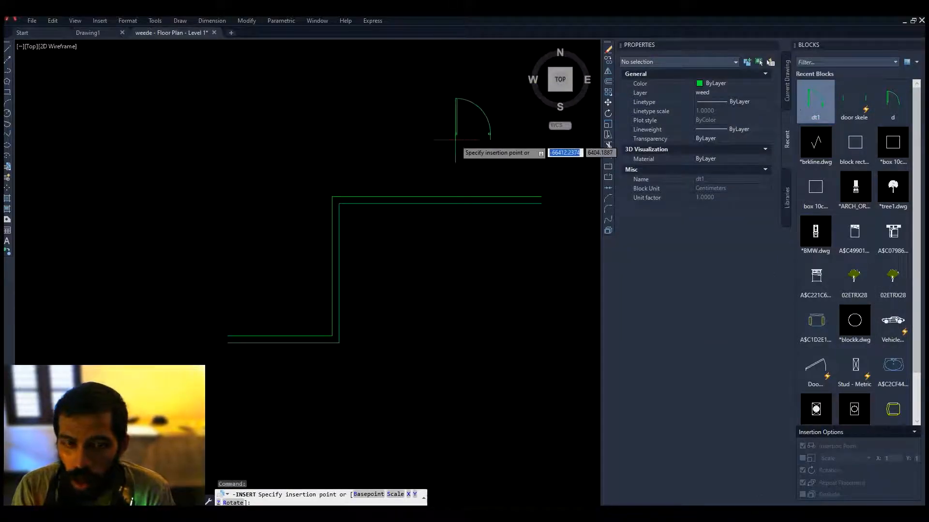
pyautogui.press('Escape')
pyautogui.write('clasi')
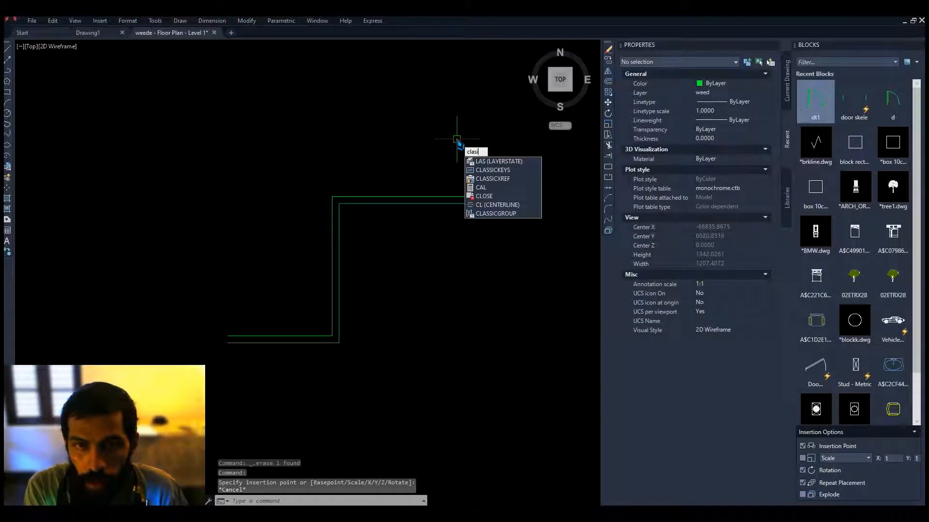
pyautogui.write('ciin')
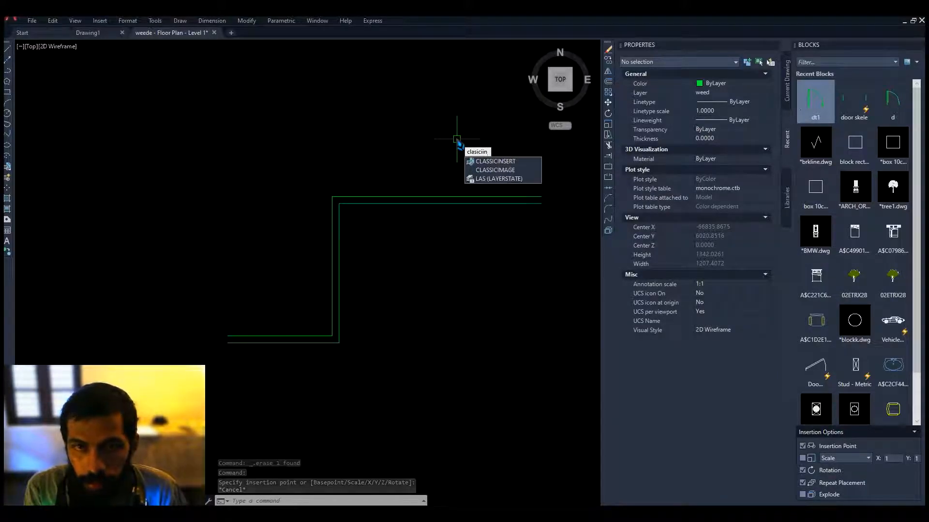
pyautogui.press('Return')
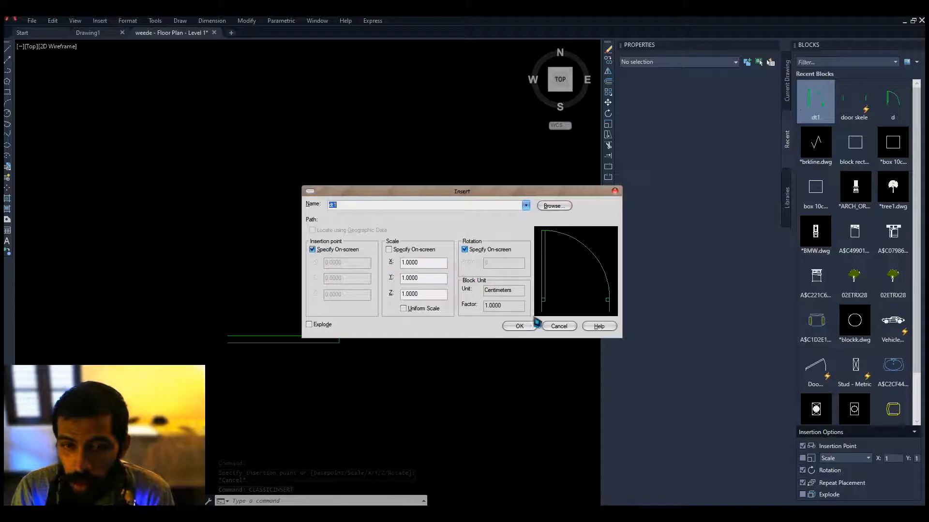
pyautogui.click(551, 327)
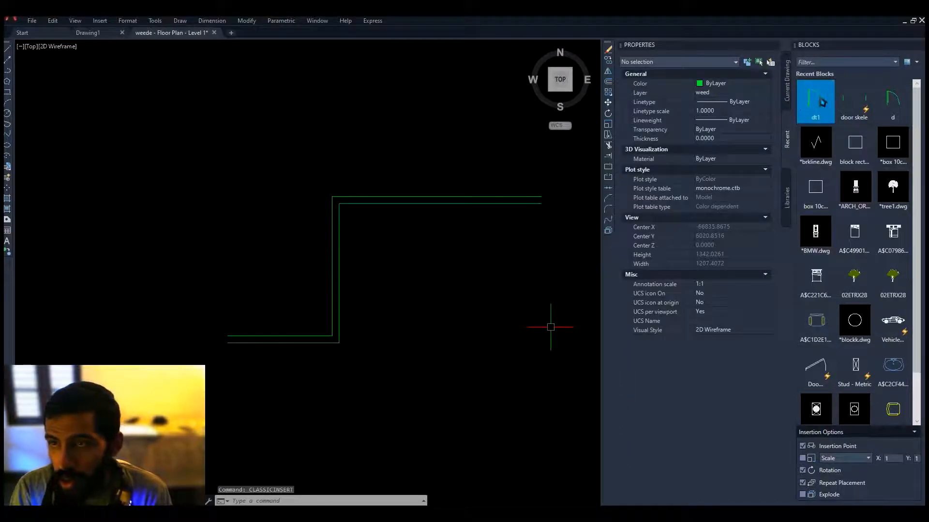
# Step: Insert three dt1 door blocks: unrotated in the lower and upper horizontal walls, and turned 90° counterclockwise in the vertical wall
pyautogui.moveTo(822, 104)
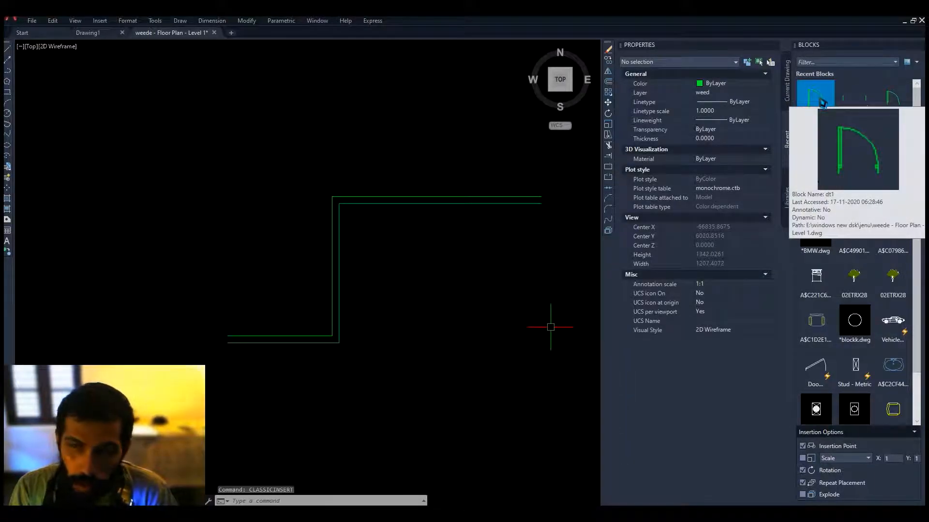
pyautogui.rightClick(822, 102)
pyautogui.click(798, 107)
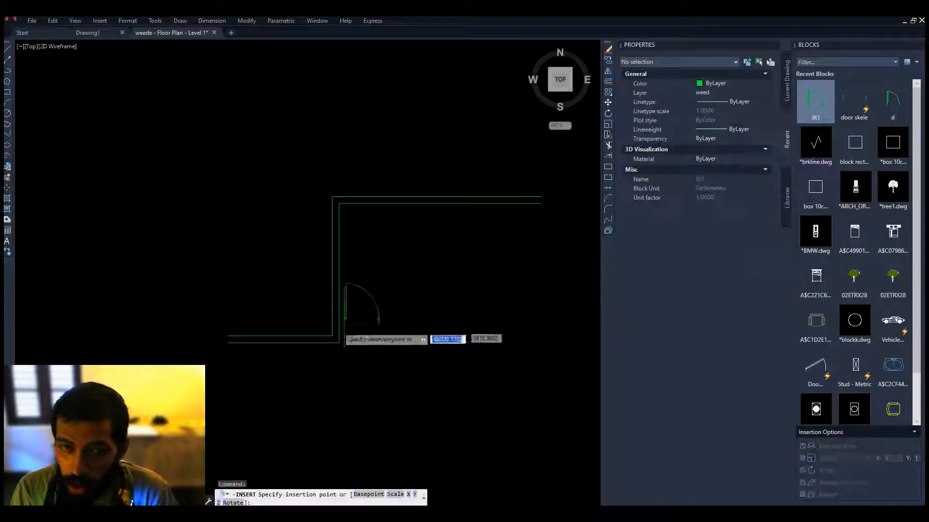
pyautogui.click(260, 342)
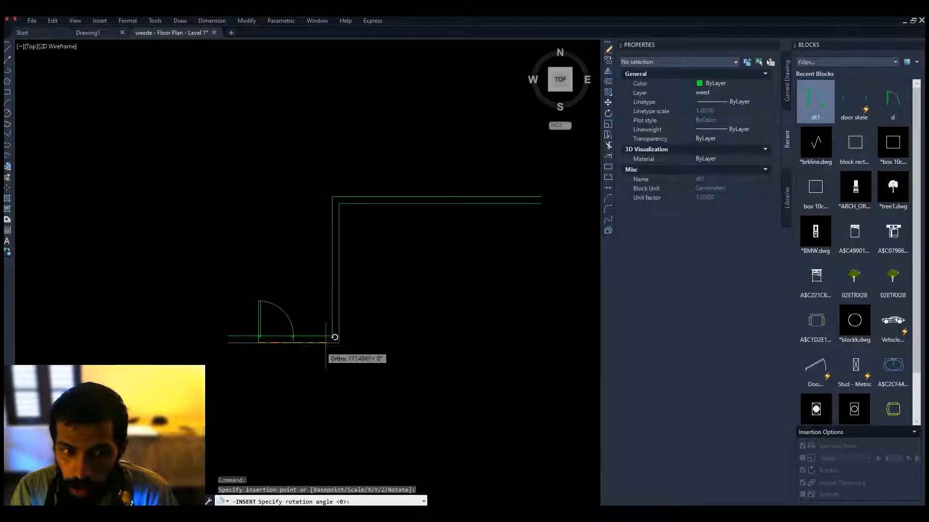
pyautogui.click(454, 338)
pyautogui.click(335, 296)
pyautogui.click(371, 236)
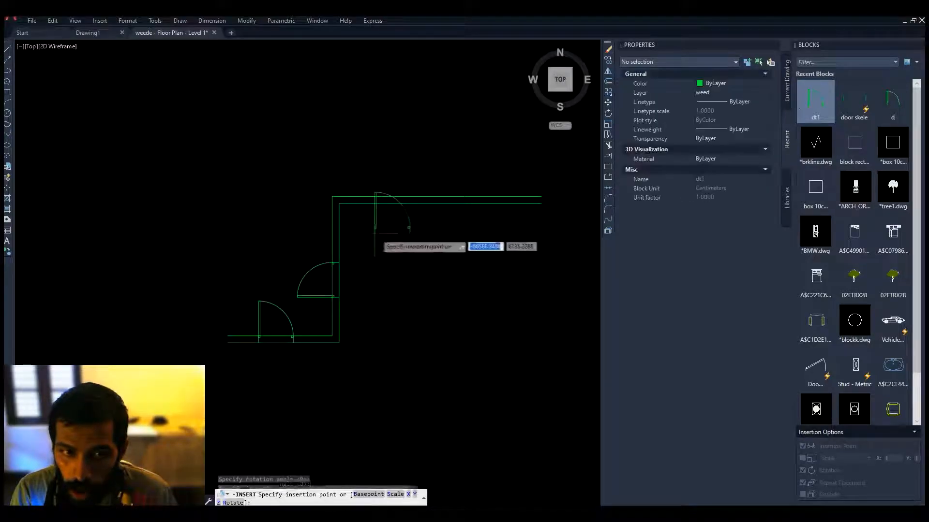
pyautogui.click(413, 199)
pyautogui.click(465, 201)
pyautogui.moveTo(435, 286); pyautogui.dragTo(459, 291, button='middle')
pyautogui.press('Escape')
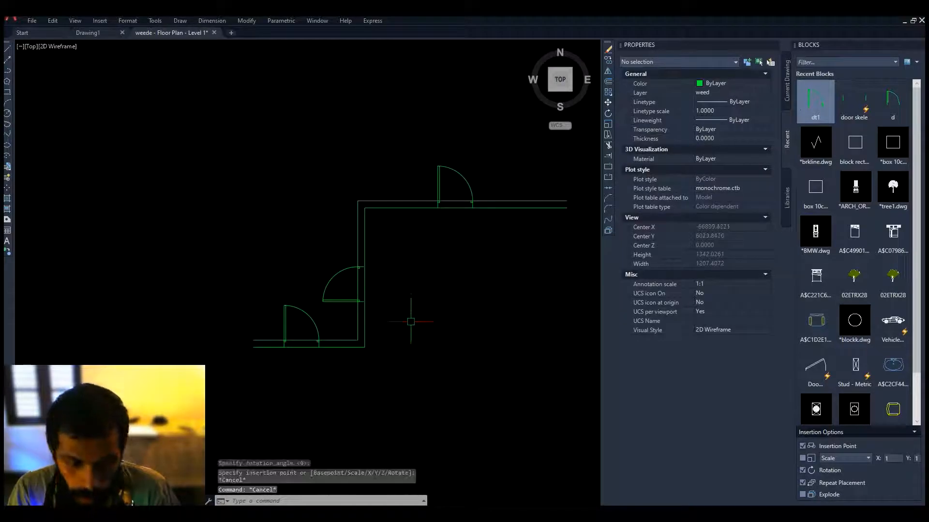
# Step: Trim the wall lines out of all three door openings with fence selections
pyautogui.write('tr')
pyautogui.press('Return')
pyautogui.moveTo(300, 329); pyautogui.dragTo(420, 328)
pyautogui.moveTo(342, 282); pyautogui.dragTo(339, 282)
pyautogui.moveTo(417, 254); pyautogui.dragTo(468, 193)
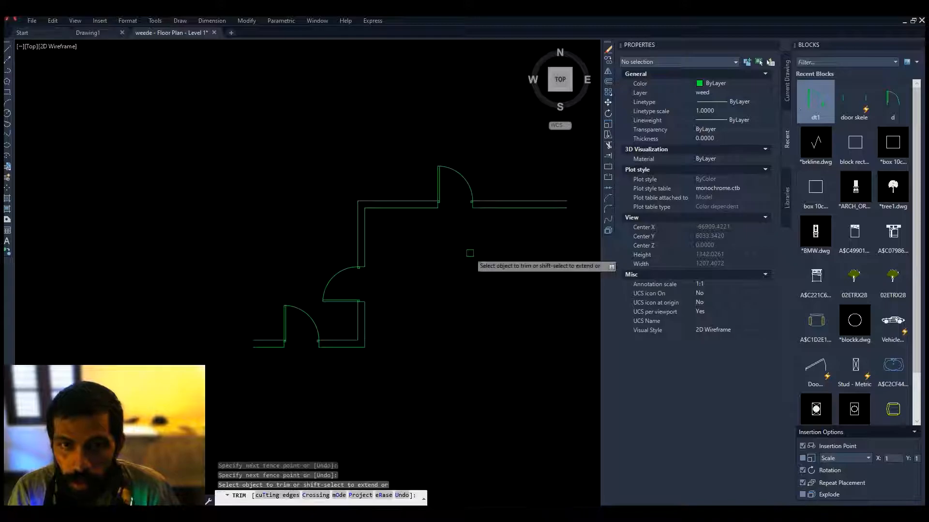
pyautogui.press('Return')
pyautogui.moveTo(448, 254); pyautogui.dragTo(460, 238, button='middle')
pyautogui.scroll(2, 399, 275)
pyautogui.moveTo(396, 282); pyautogui.dragTo(341, 341, button='middle')
pyautogui.press('Escape')
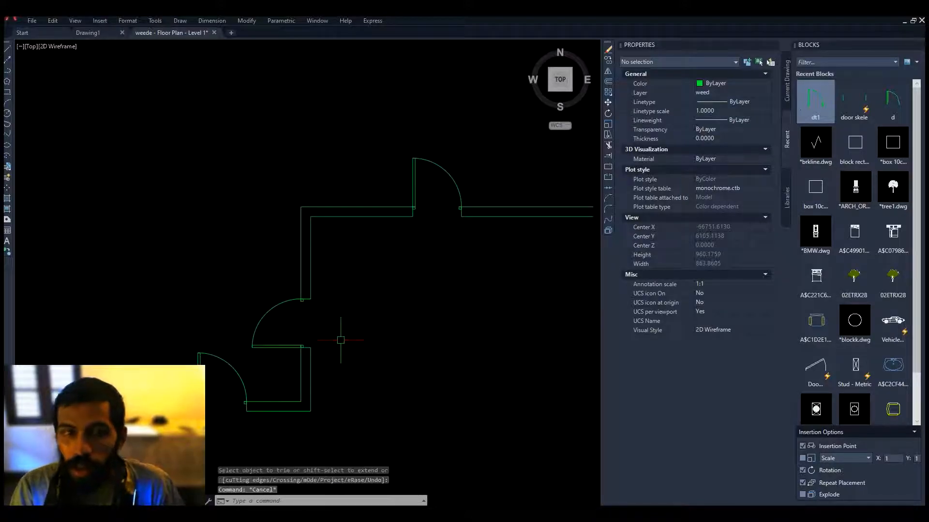
# Step: Undo the wall trims and the three door insertions
pyautogui.moveTo(370, 320); pyautogui.dragTo(370, 304, button='middle')
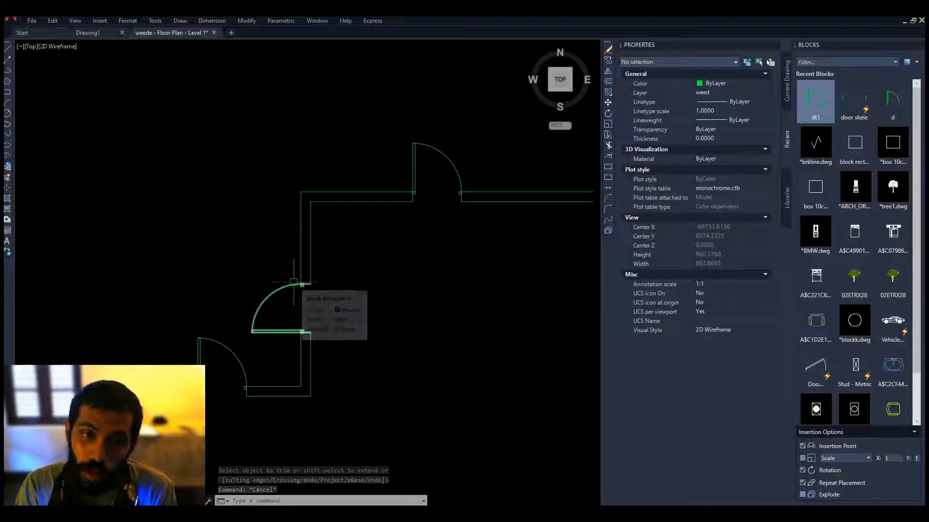
pyautogui.scroll(-3, 349, 290)
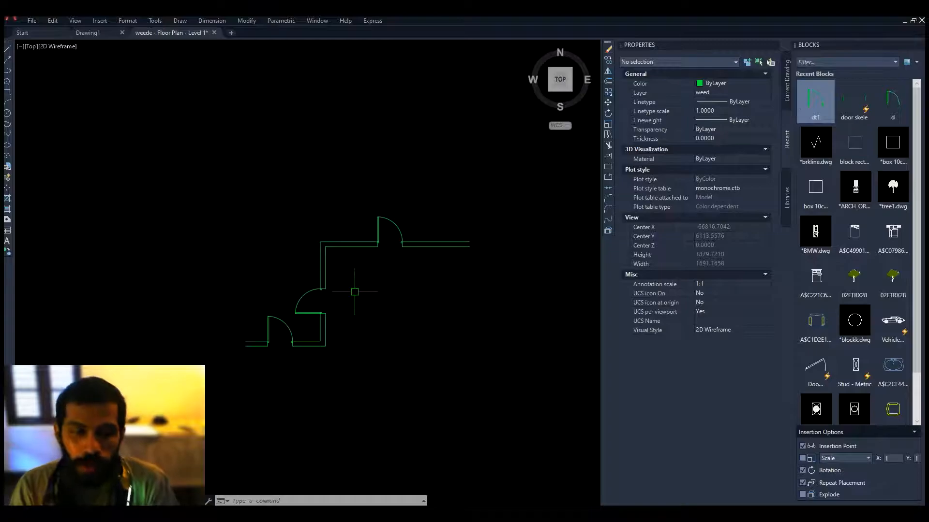
pyautogui.moveTo(355, 292); pyautogui.dragTo(361, 289, button='middle')
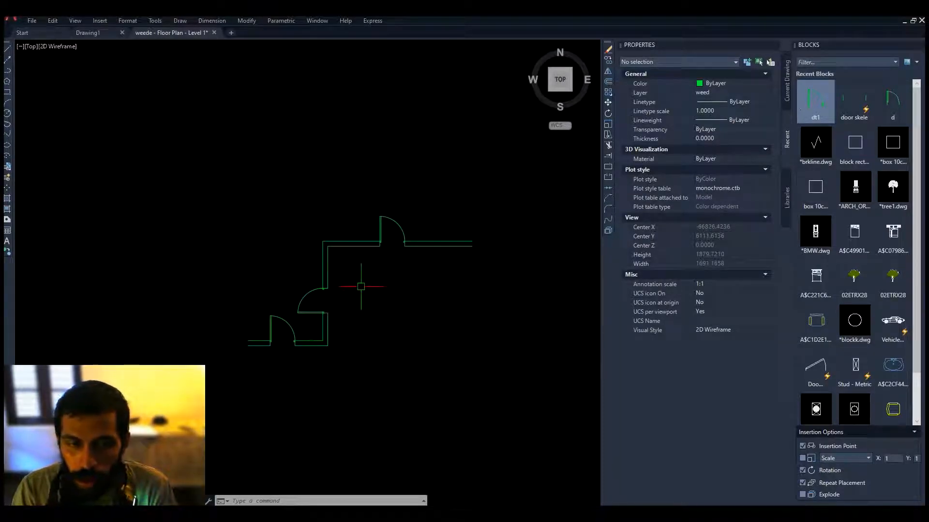
pyautogui.hotkey('ctrl', 'z')
pyautogui.hotkey('ctrl', 'z')
pyautogui.hotkey('ctrl', 'z')
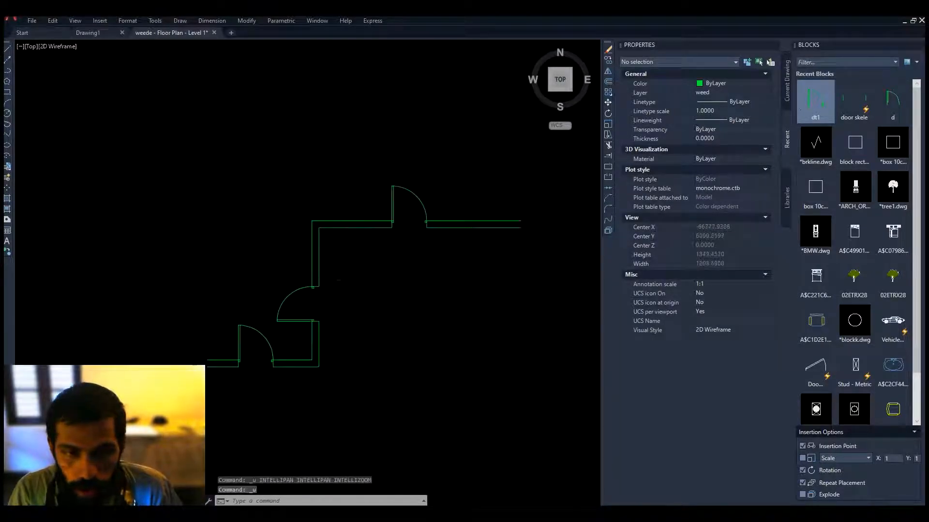
pyautogui.hotkey('ctrl', 'z')
pyautogui.moveTo(353, 280); pyautogui.dragTo(436, 253, button='middle')
pyautogui.moveTo(339, 263); pyautogui.dragTo(261, 296, button='middle')
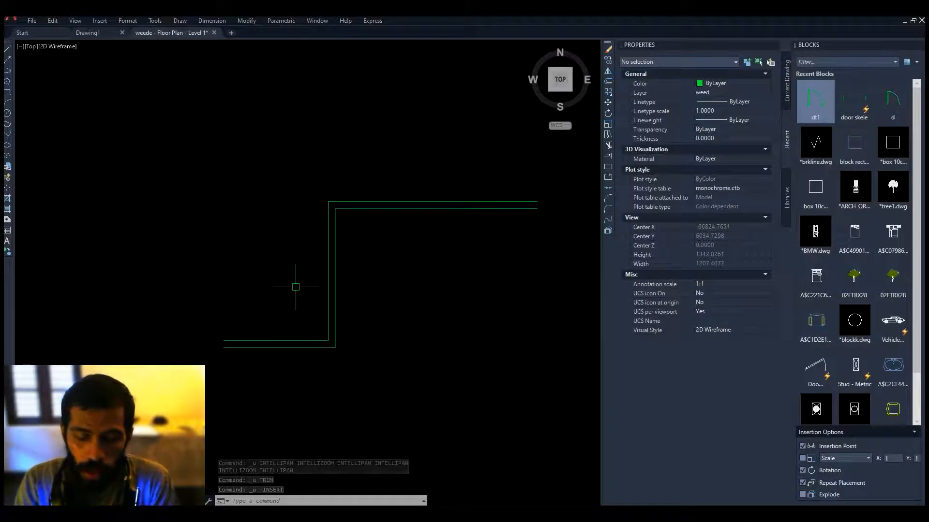
pyautogui.press('Escape')
pyautogui.press('Escape')
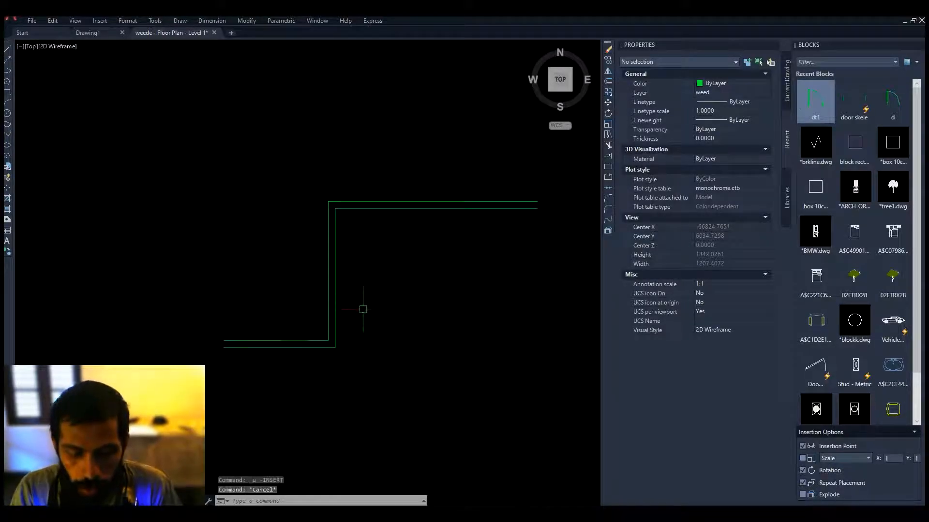
# Step: Draw a vertical line 20 long in the empty area to the lower right of the wall
pyautogui.write('l')
pyautogui.press('space')
pyautogui.moveTo(367, 312); pyautogui.dragTo(296, 272, button='middle')
pyautogui.click(354, 284)
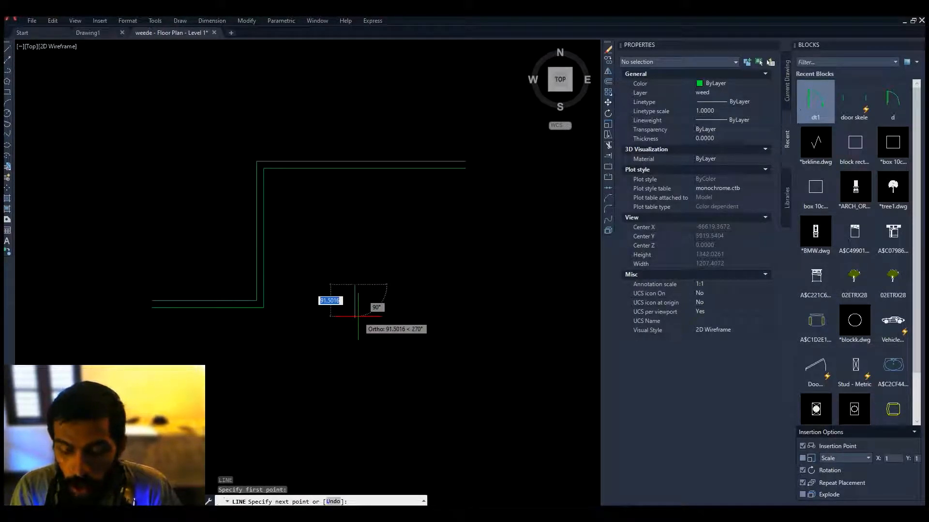
pyautogui.write('220')
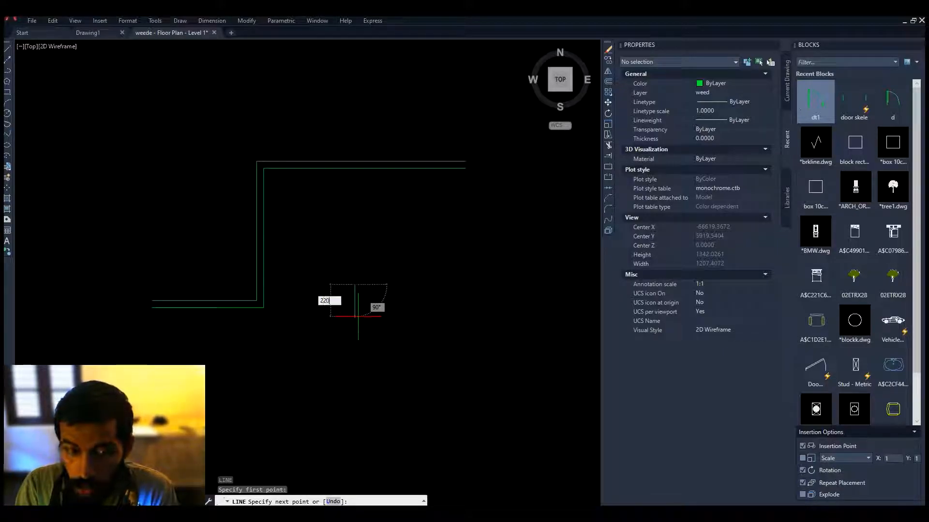
pyautogui.press('Return')
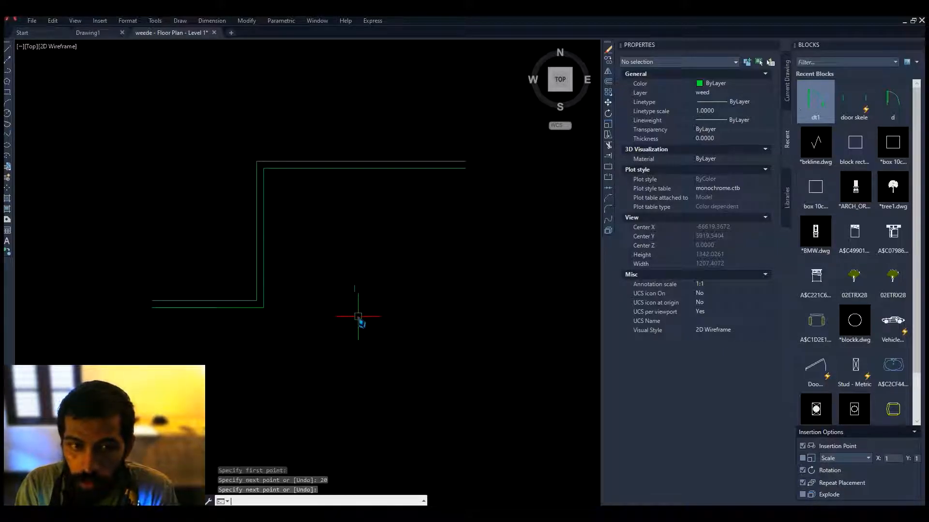
pyautogui.press('Return')
# Step: Offset the short vertical line 100 to the right
pyautogui.scroll(1, 368, 276)
pyautogui.scroll(4, 366, 276)
pyautogui.click(365, 275)
pyautogui.click(310, 364)
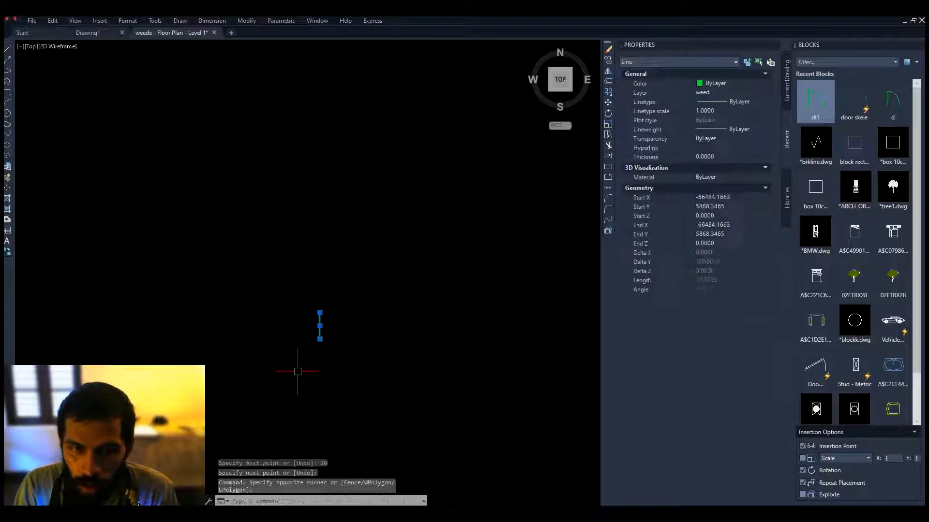
pyautogui.write('o')
pyautogui.press('Return')
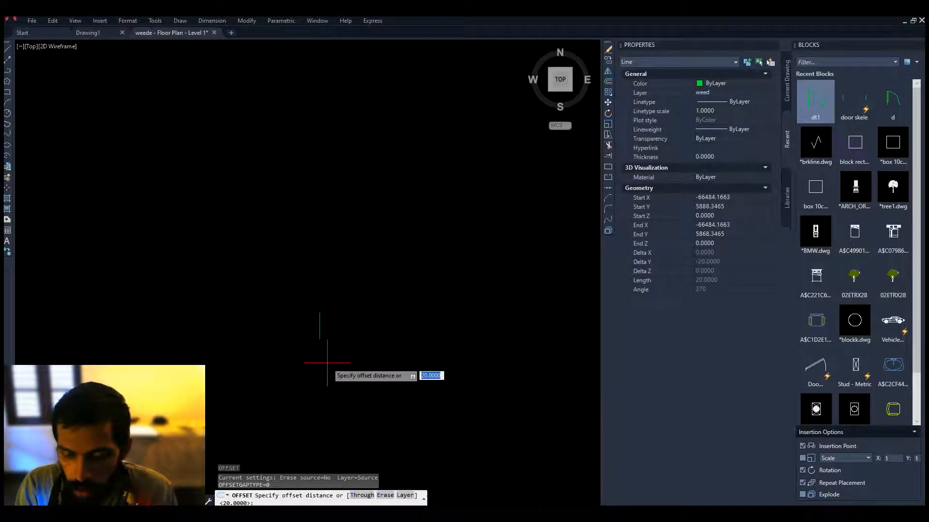
pyautogui.write('100')
pyautogui.press('Return')
pyautogui.click(414, 356)
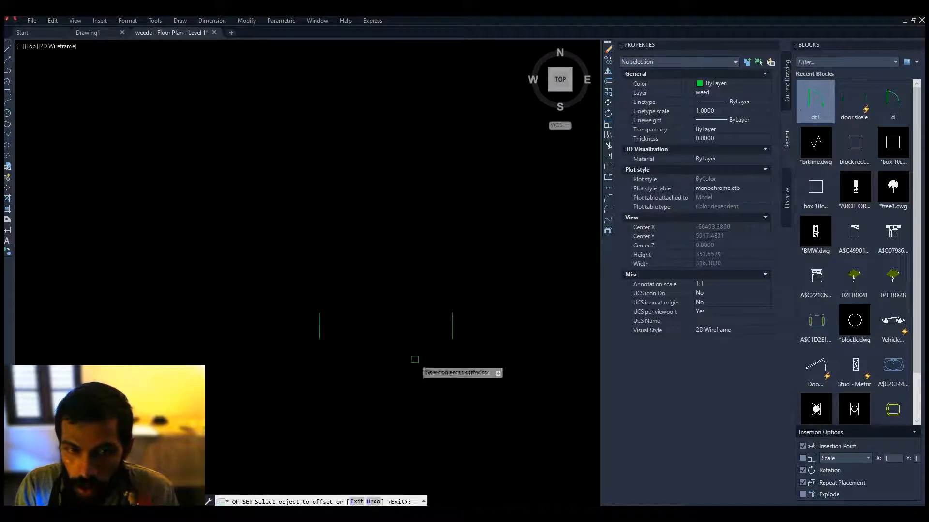
pyautogui.scroll(-1, 483, 312)
pyautogui.press('Escape')
# Step: Define the two short vertical lines as a block named dt2, with its base point at the lower end of the left line
pyautogui.click(489, 291)
pyautogui.click(297, 365)
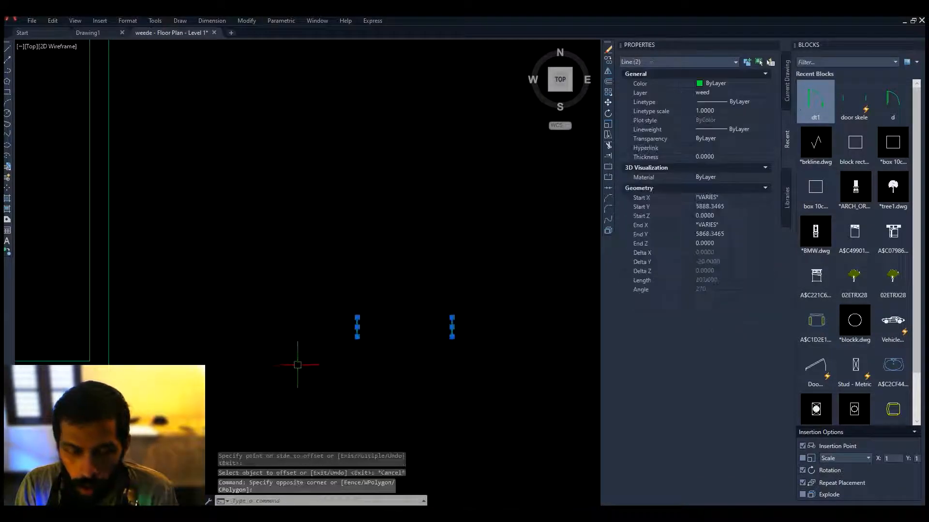
pyautogui.press('Return')
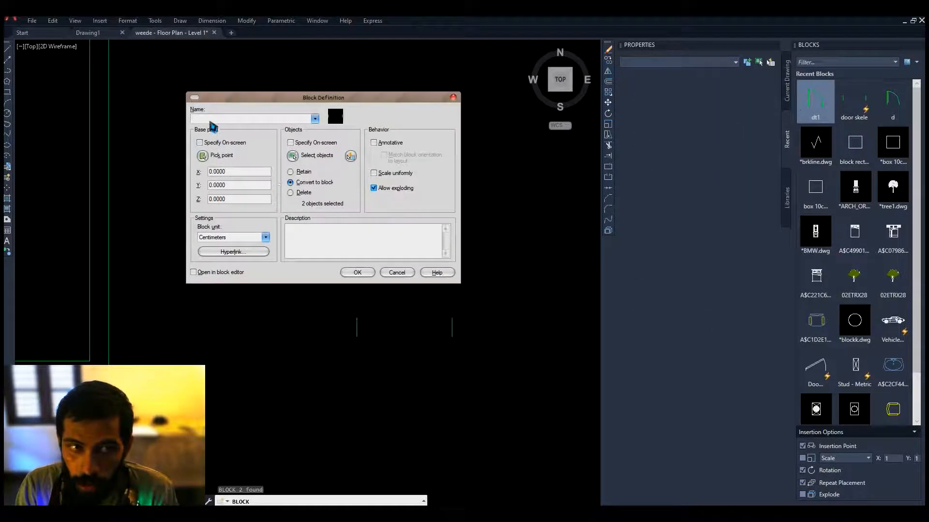
pyautogui.click(201, 157)
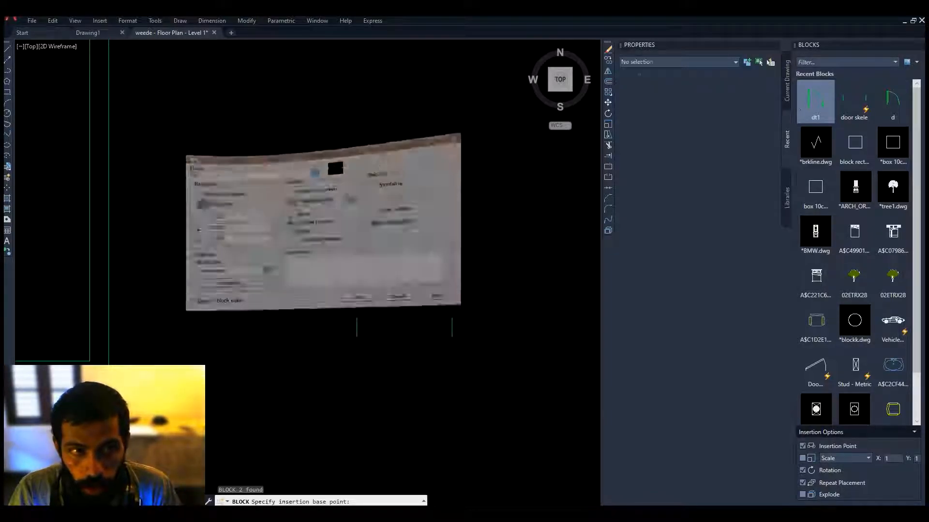
pyautogui.click(357, 336)
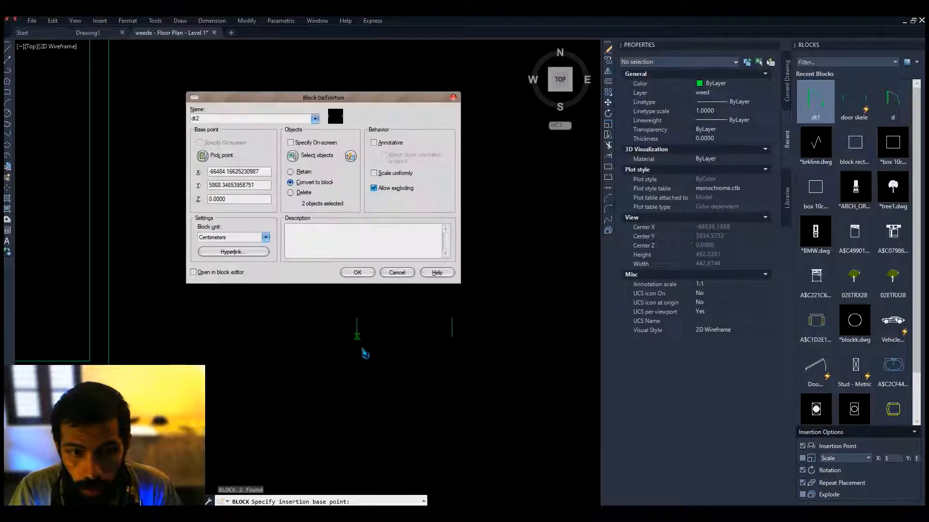
pyautogui.click(358, 273)
# Step: Insert dt2 three times along the double-line wall: unrotated in the lower and upper horizontal runs, and rotated upright in the vertical run
pyautogui.scroll(-3, 374, 249)
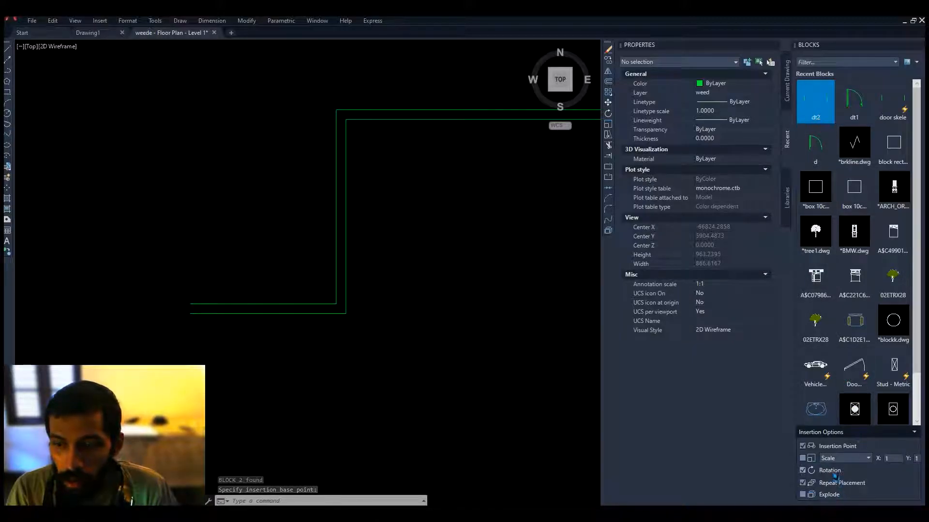
pyautogui.click(816, 102)
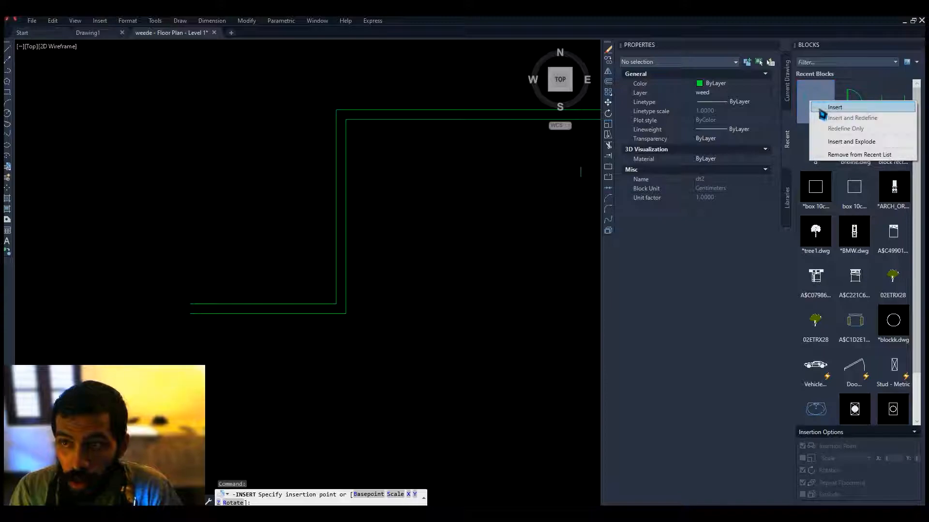
pyautogui.click(234, 309)
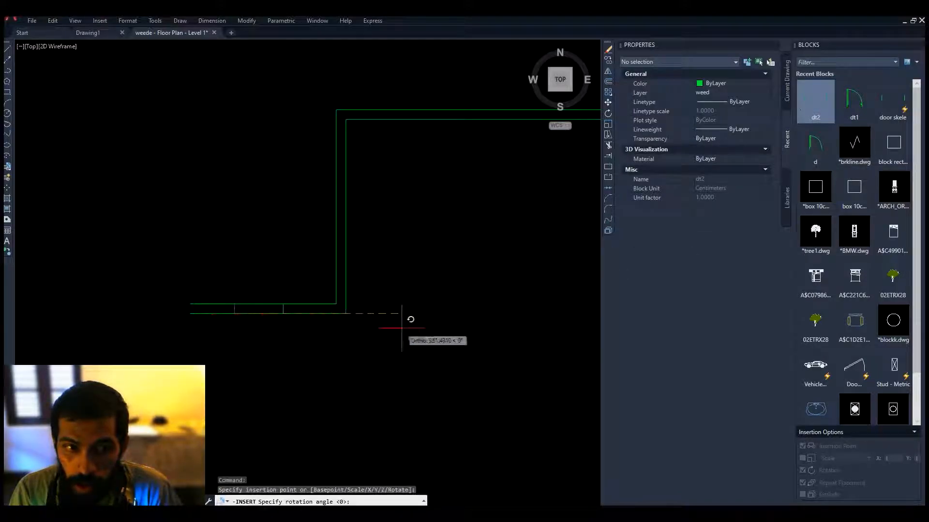
pyautogui.press('Return')
pyautogui.click(346, 255)
pyautogui.click(350, 217)
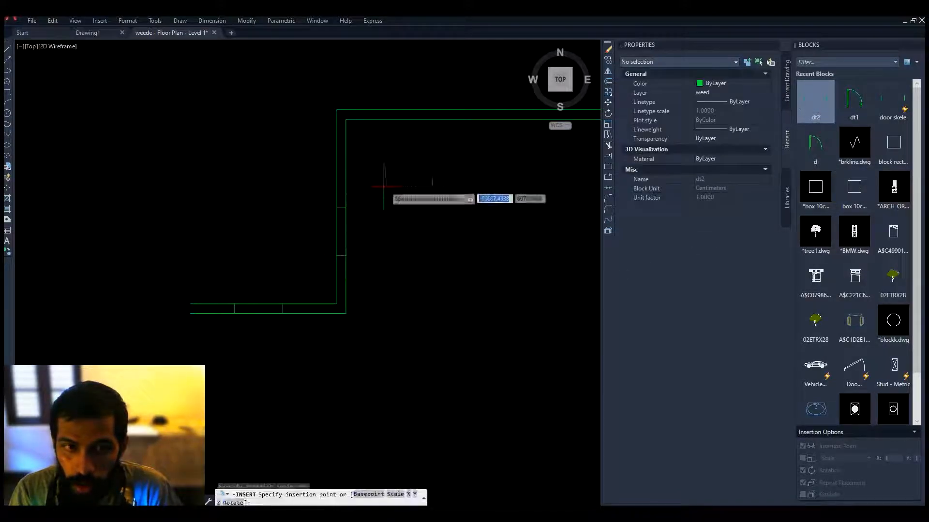
pyautogui.click(441, 119)
pyautogui.click(515, 119)
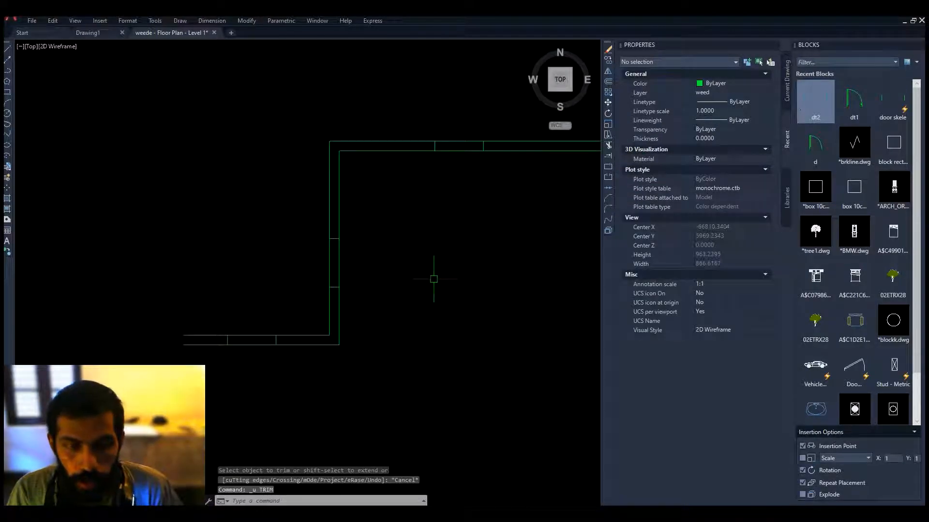
# Step: Trim the wall lines between the jambs of the dt2 openings with a fence selection
pyautogui.write('tr')
pyautogui.press('Return')
pyautogui.moveTo(245, 392)
pyautogui.mouseDown()
pyautogui.moveTo(383, 257)
pyautogui.moveTo(460, 99)
pyautogui.mouseUp()
pyautogui.moveTo(458, 239); pyautogui.dragTo(446, 248, button='middle')
pyautogui.press('Escape')
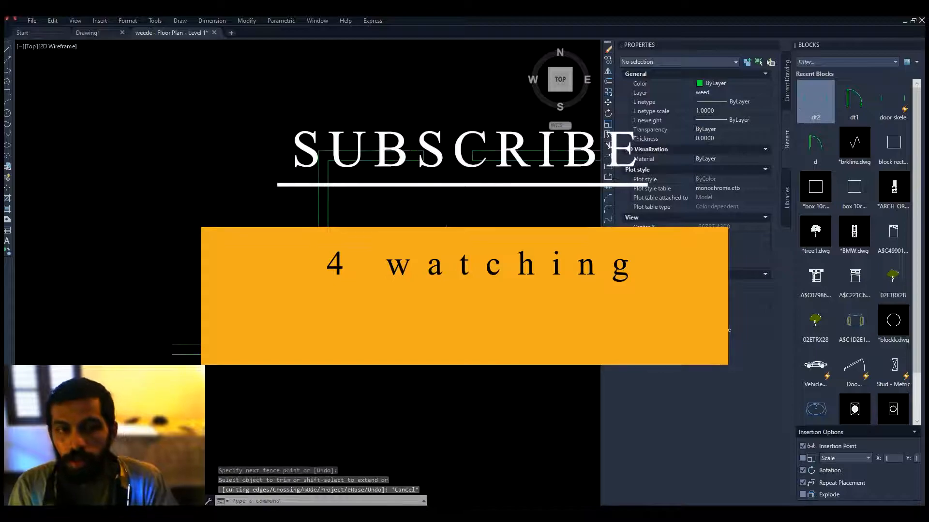